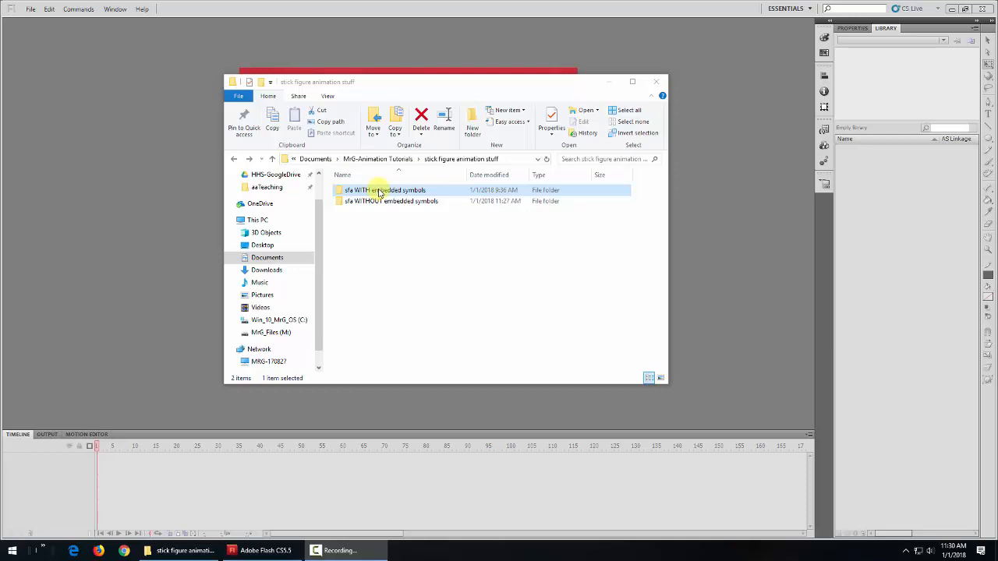
Open daniel volleyball.fla from the sfa WITH embedded symbols folder and scrub through its main timeline.
double_click(380, 192)
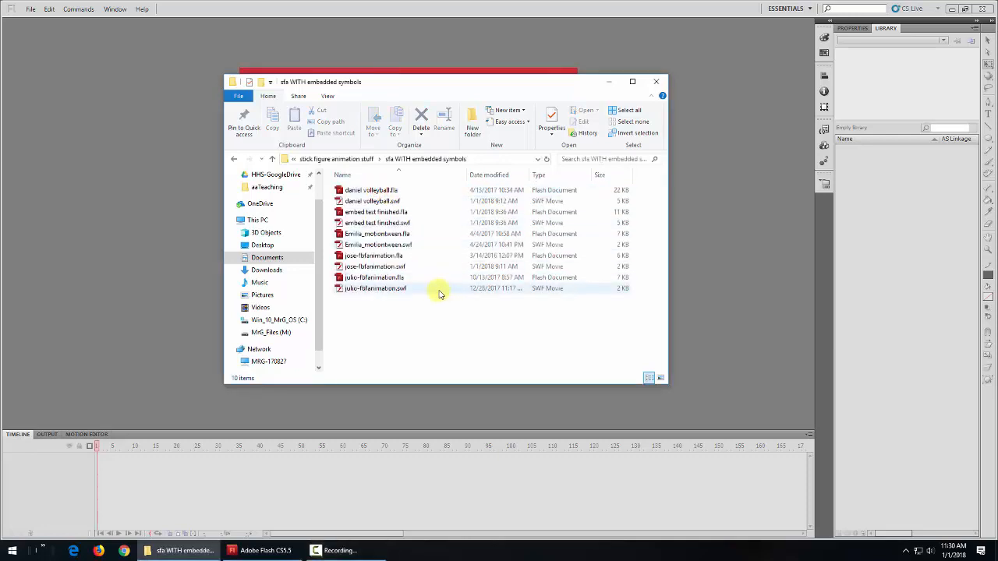
double_click(377, 192)
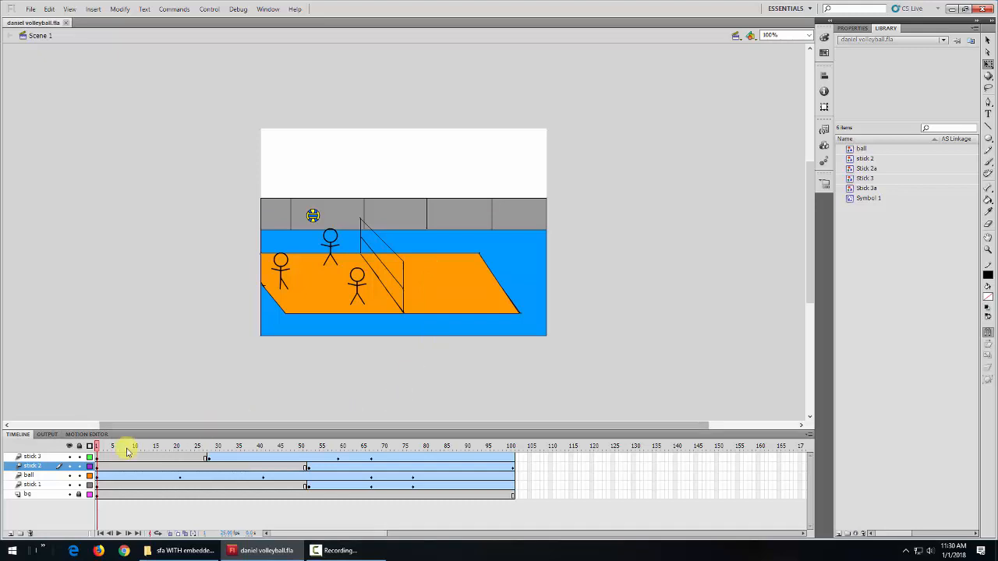
drag(98, 448, 367, 464)
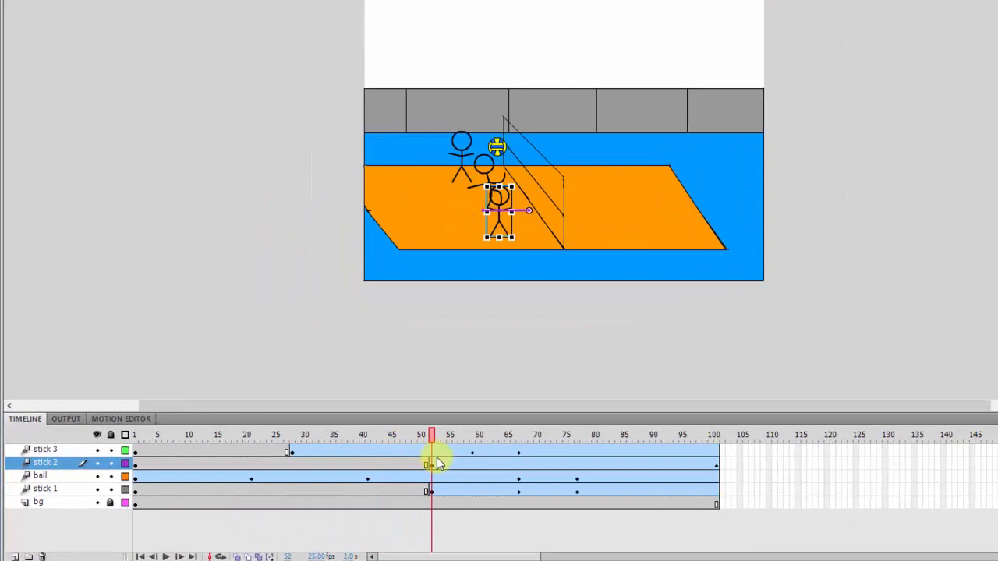
drag(438, 464, 138, 498)
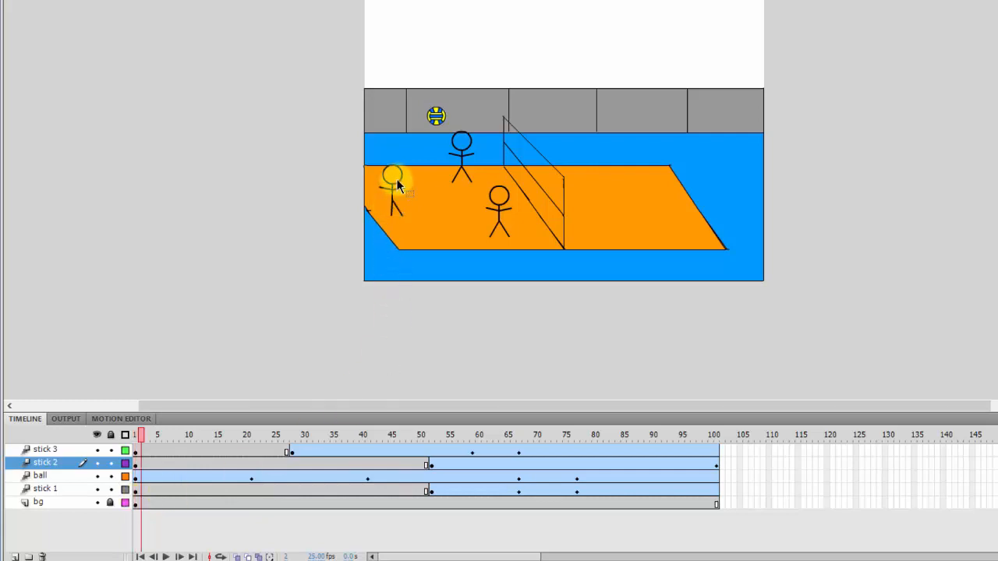
Identify which figure belongs to the stick 3 layer, scrub the scene from its last frame back to frame 39, and select that layer.
click(145, 435)
click(373, 209)
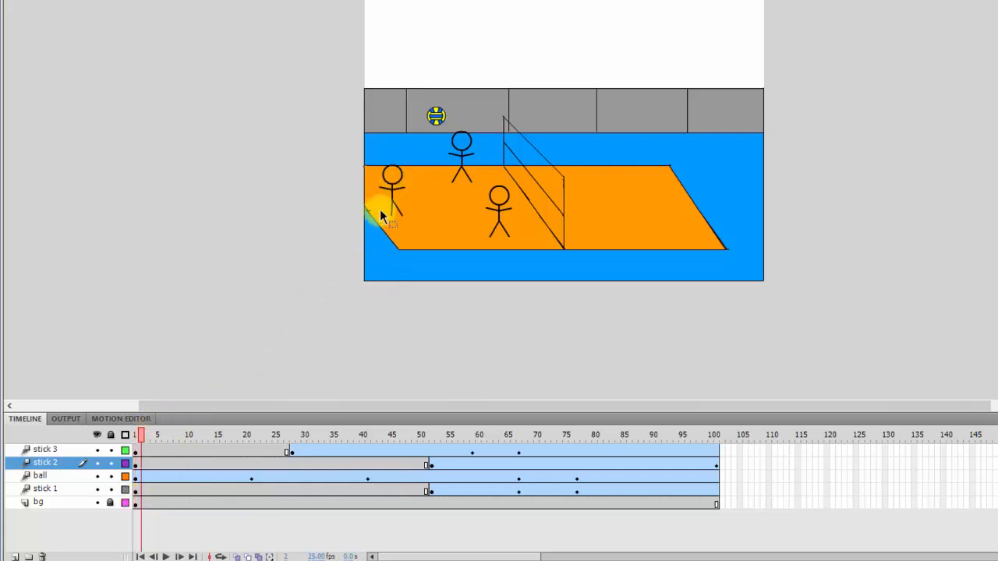
click(393, 187)
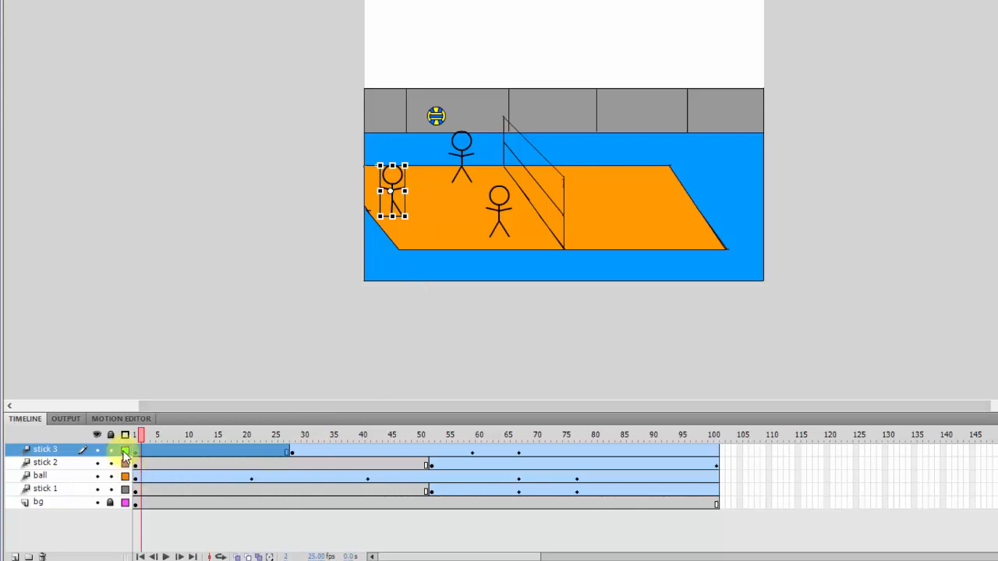
click(755, 463)
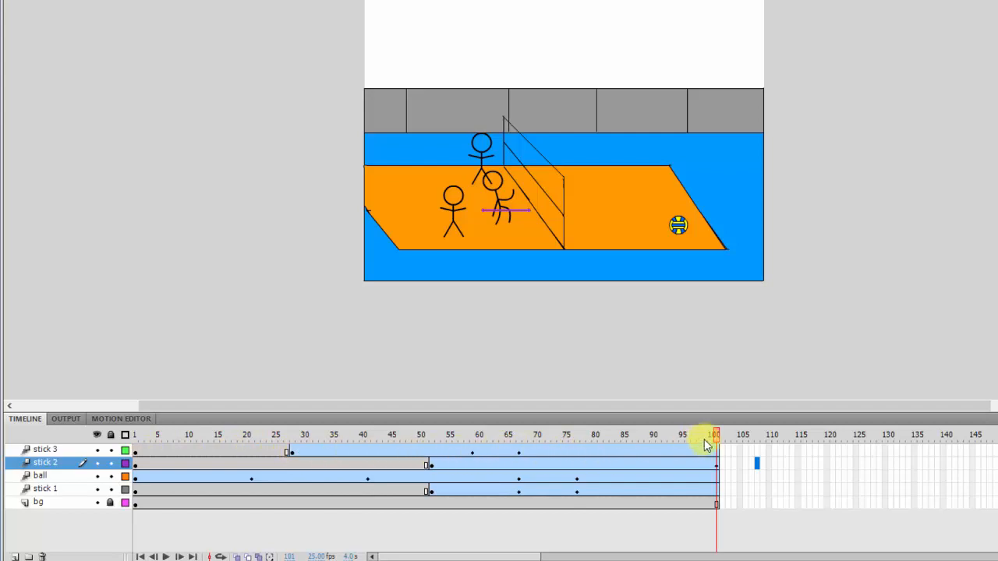
drag(711, 434, 356, 439)
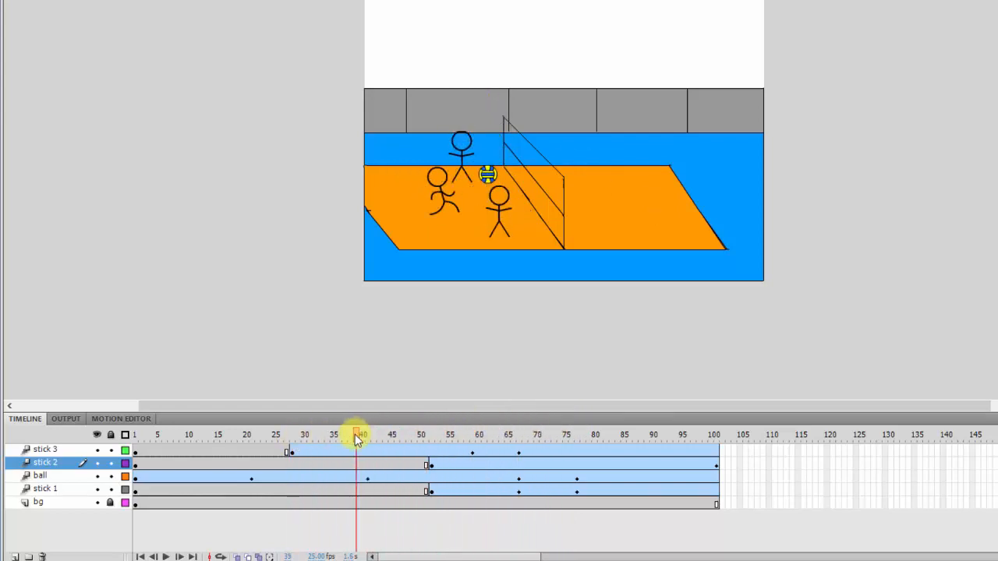
click(60, 450)
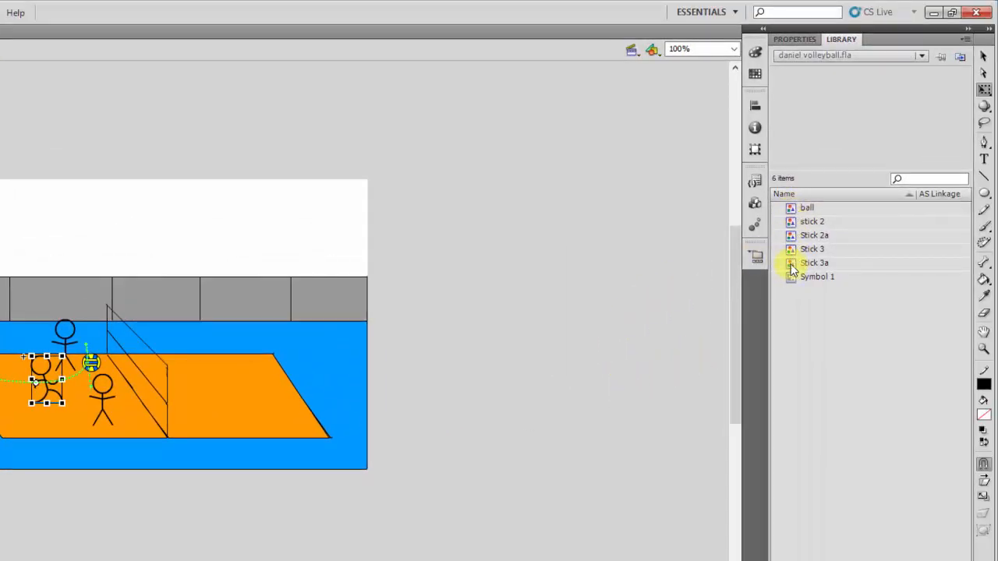
Open the Stick 3 symbol, scrub its internal timeline from frame 1 to frame 28, and return to Scene 1.
double_click(792, 250)
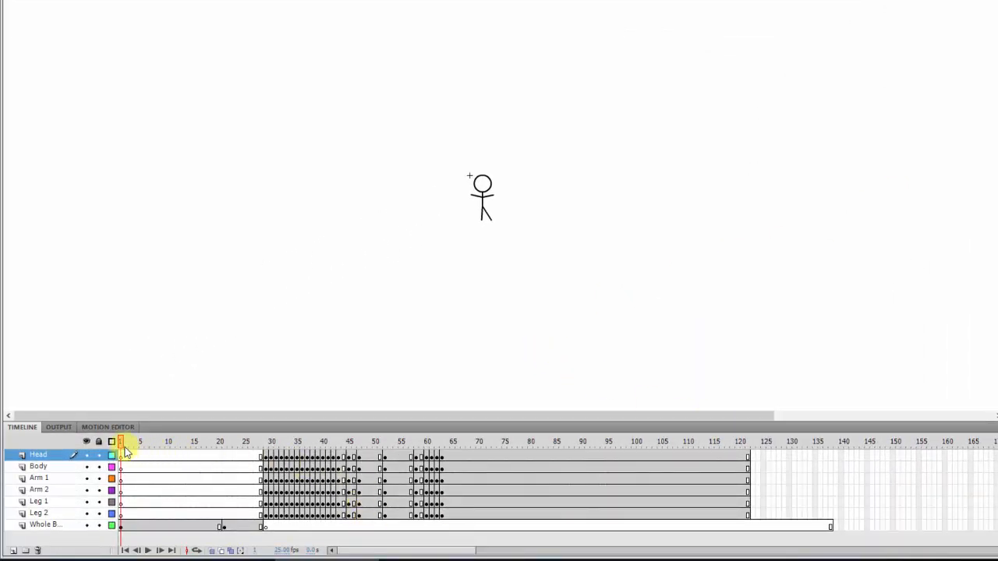
drag(123, 446, 223, 444)
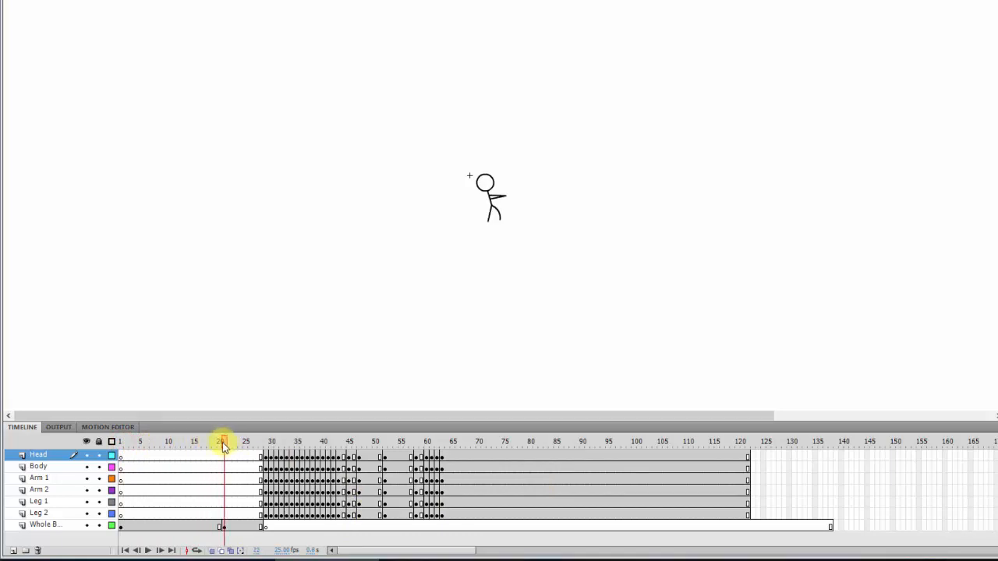
drag(223, 445, 226, 444)
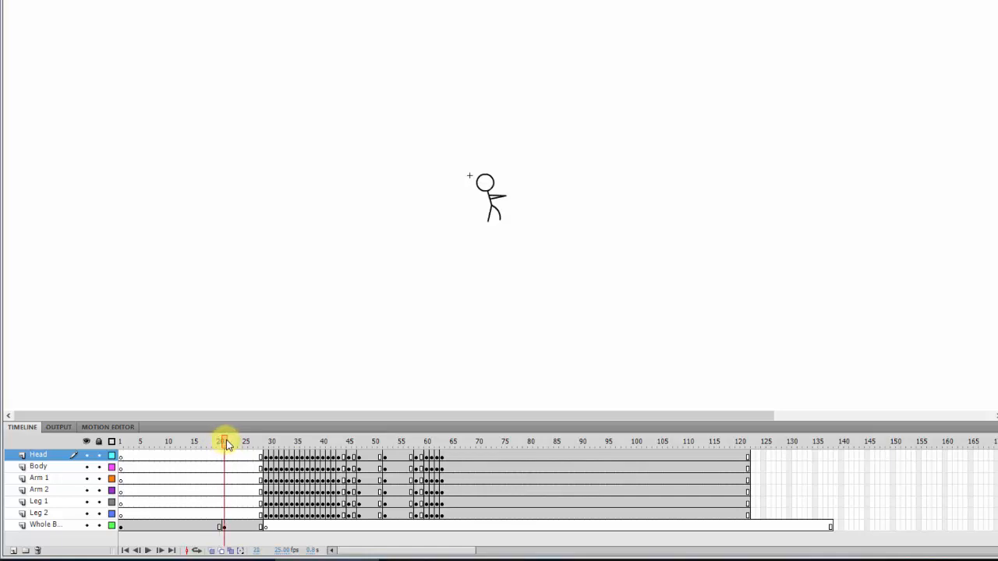
drag(226, 445, 265, 459)
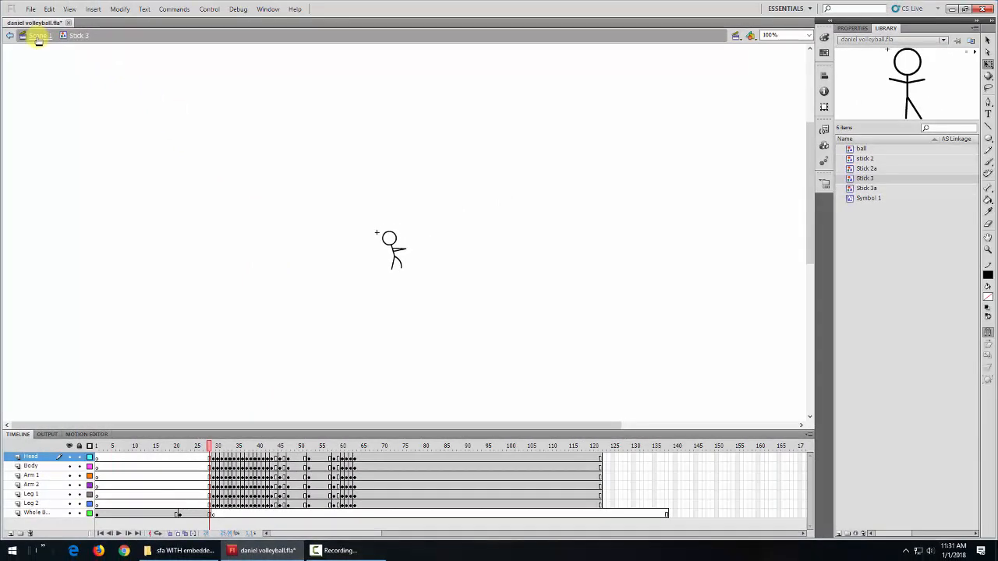
click(37, 37)
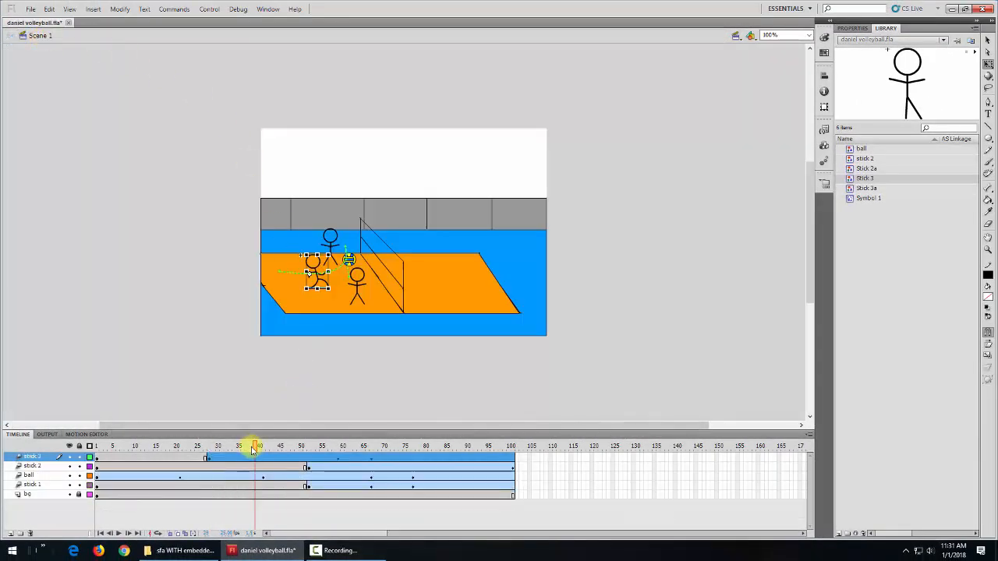
Examine the start of the stick 3 motion tween at frame 28 in Scene 1.
drag(257, 448, 209, 450)
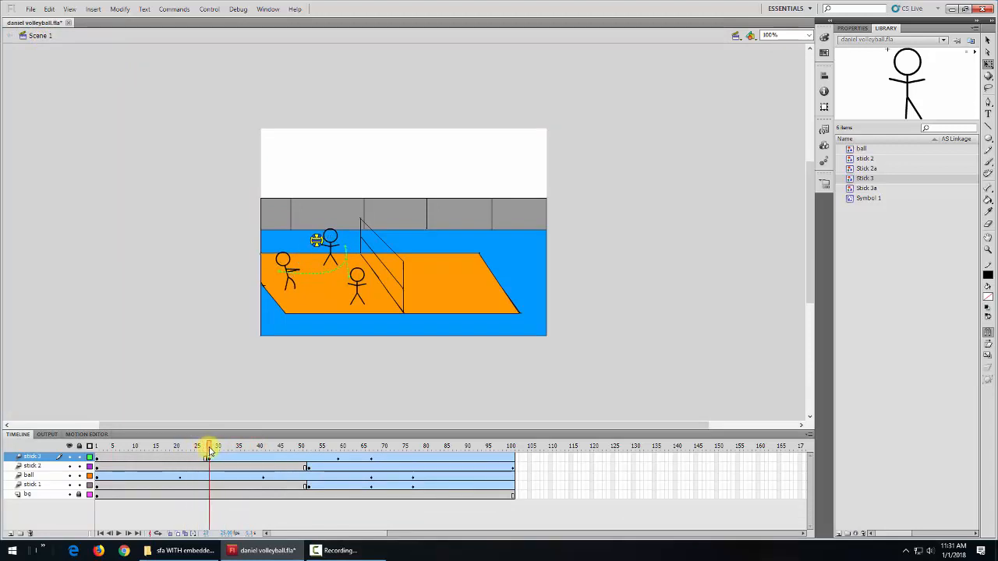
click(261, 459)
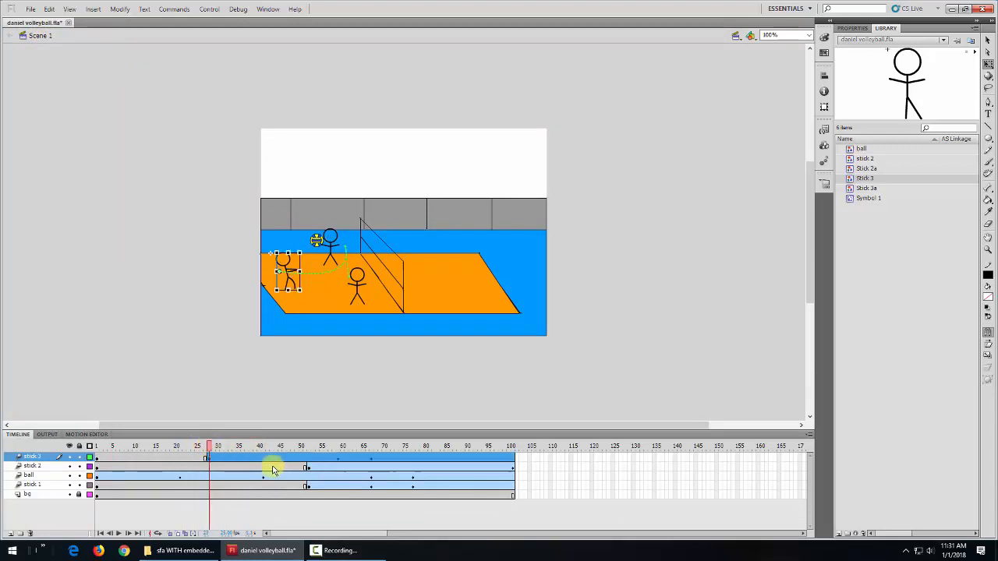
mouse_move(210, 450)
mouse_down()
mouse_move(219, 451)
mouse_move(210, 451)
mouse_up()
click(209, 457)
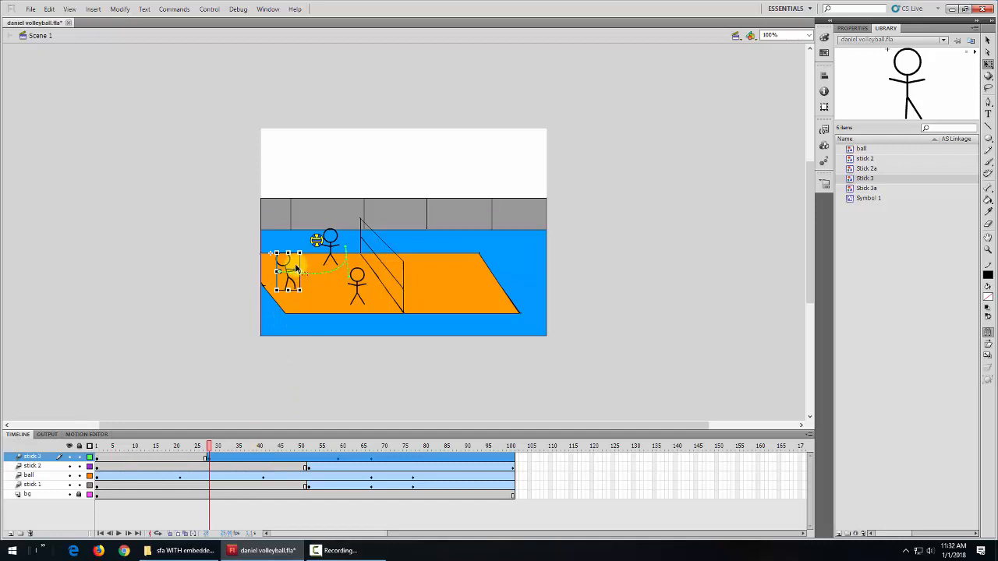
Reopen the Stick 3 symbol, examine the frame-by-frame poses following frame 28, and return to Scene 1.
double_click(852, 180)
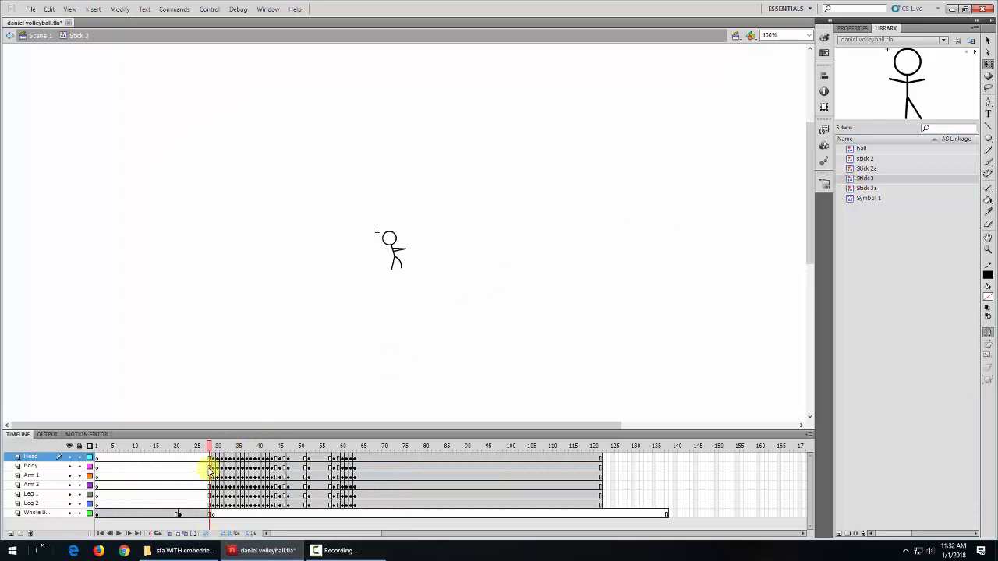
drag(212, 451, 251, 452)
click(39, 36)
Compare the stick 3 figure at frame 43 of Scene 1 with the Stick 3 symbol's own timeline.
click(271, 455)
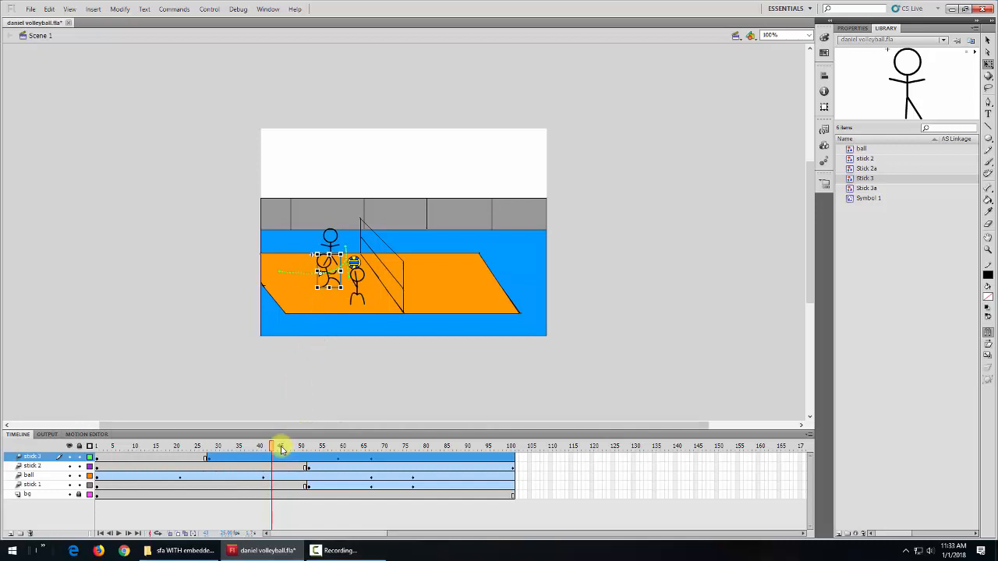
double_click(851, 179)
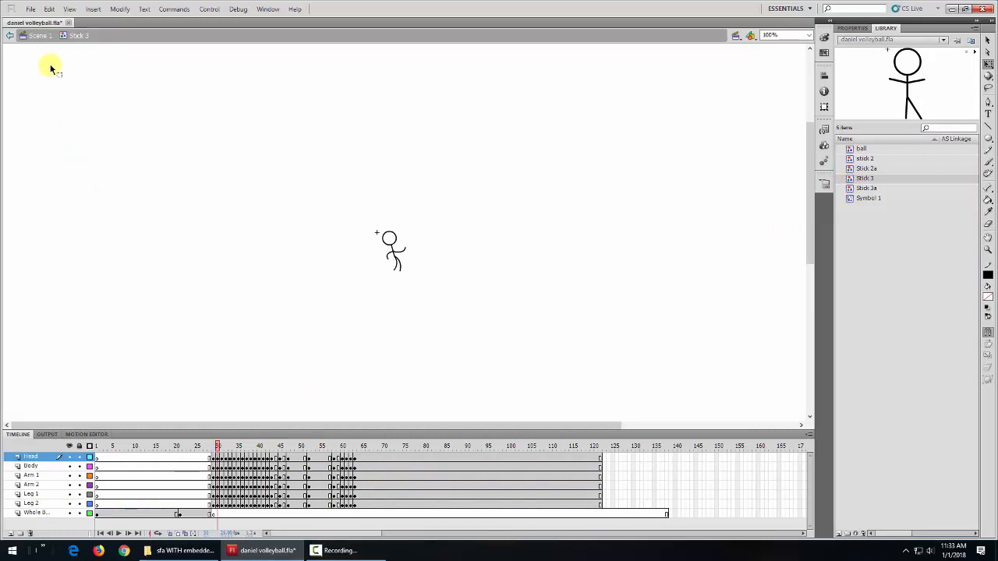
click(36, 39)
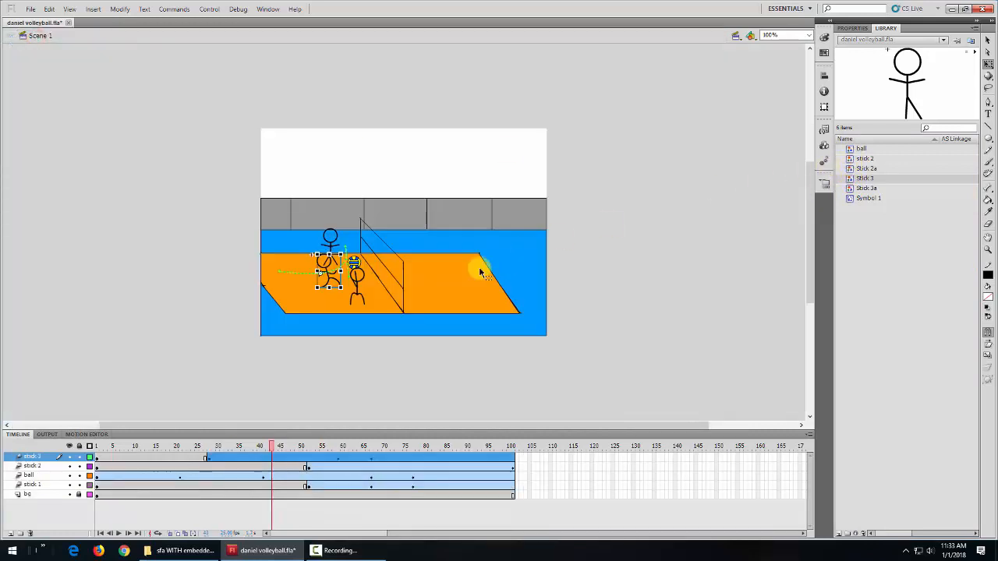
Select the stick 2 figure in the scene and scrub the main timeline from the last frame back to frame 51.
click(363, 301)
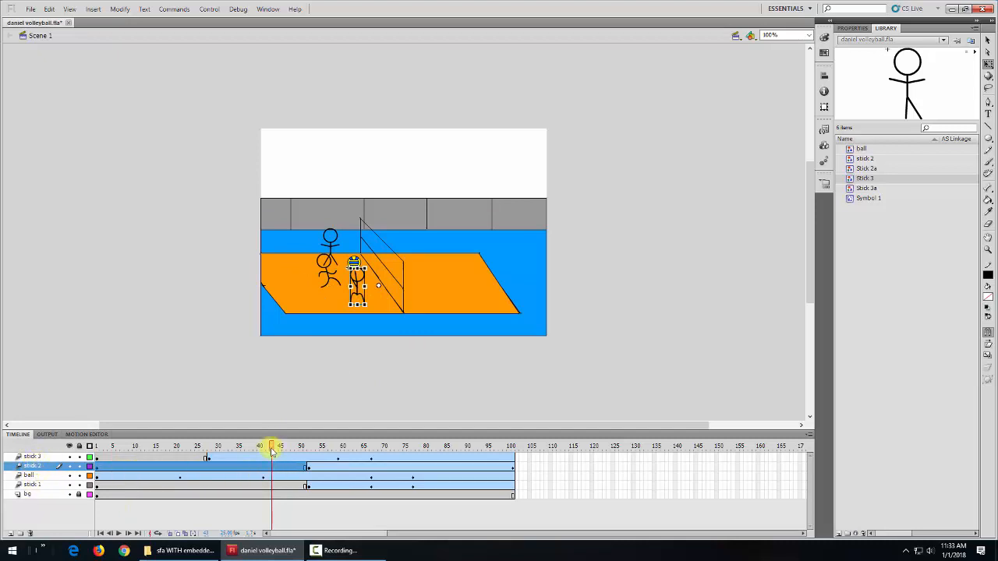
click(536, 467)
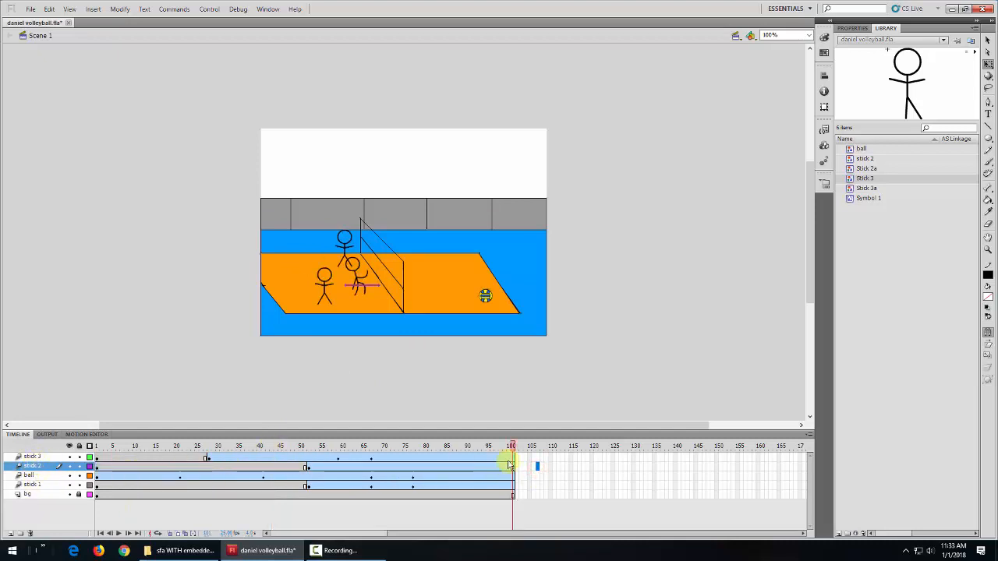
drag(513, 450, 305, 450)
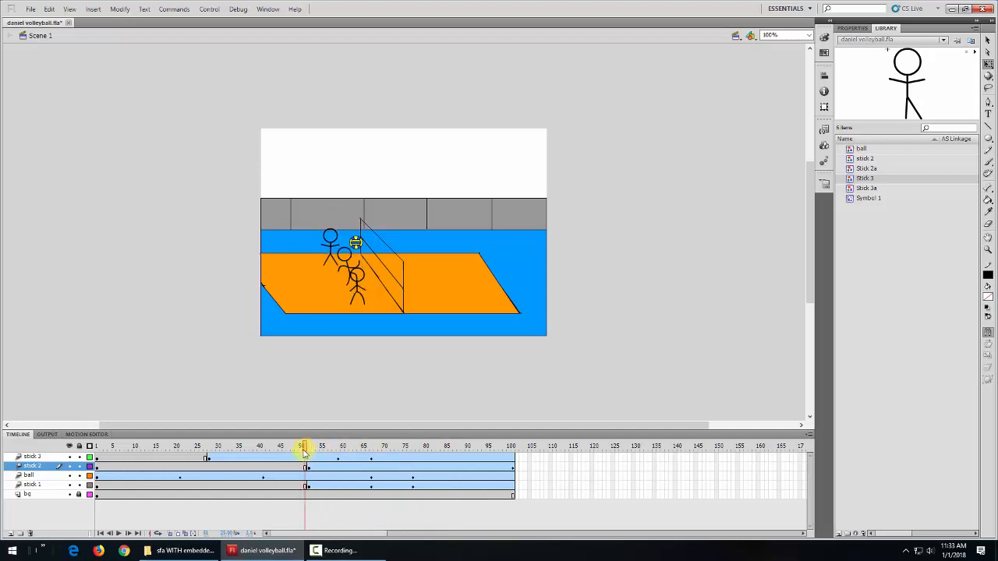
Inspect the internal timelines of the stick 2 and Stick 2a symbols, returning to Scene 1 after each.
double_click(850, 160)
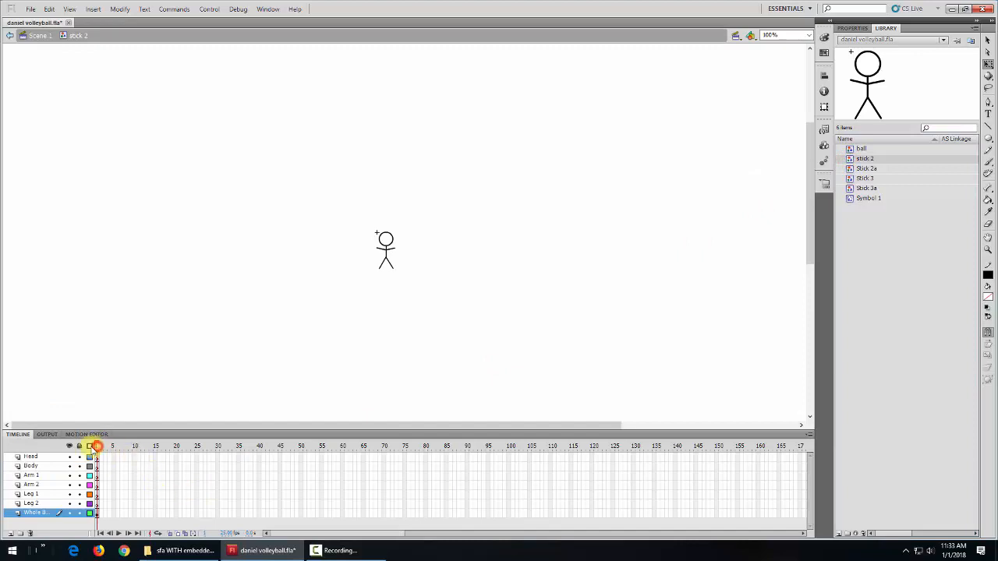
click(39, 36)
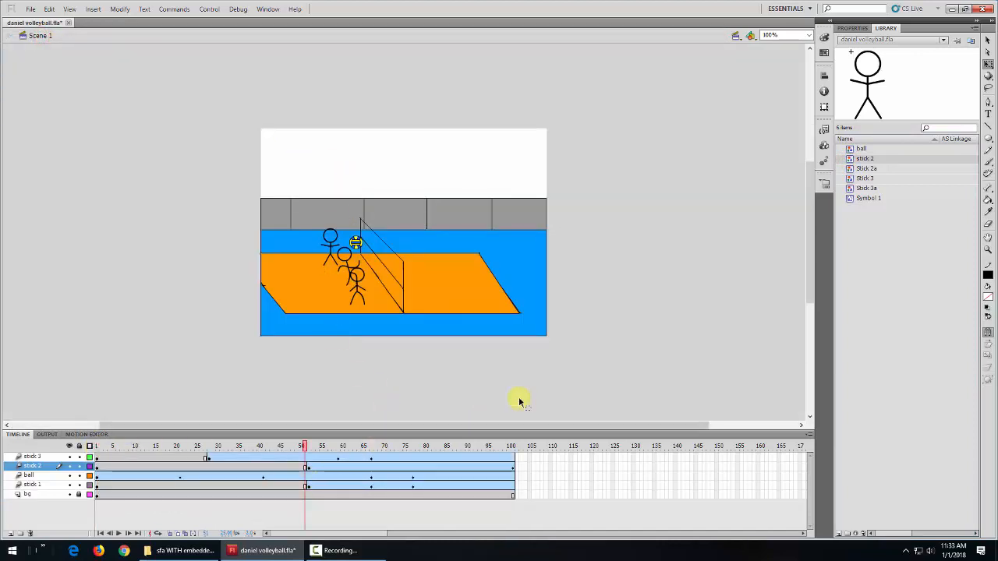
double_click(850, 169)
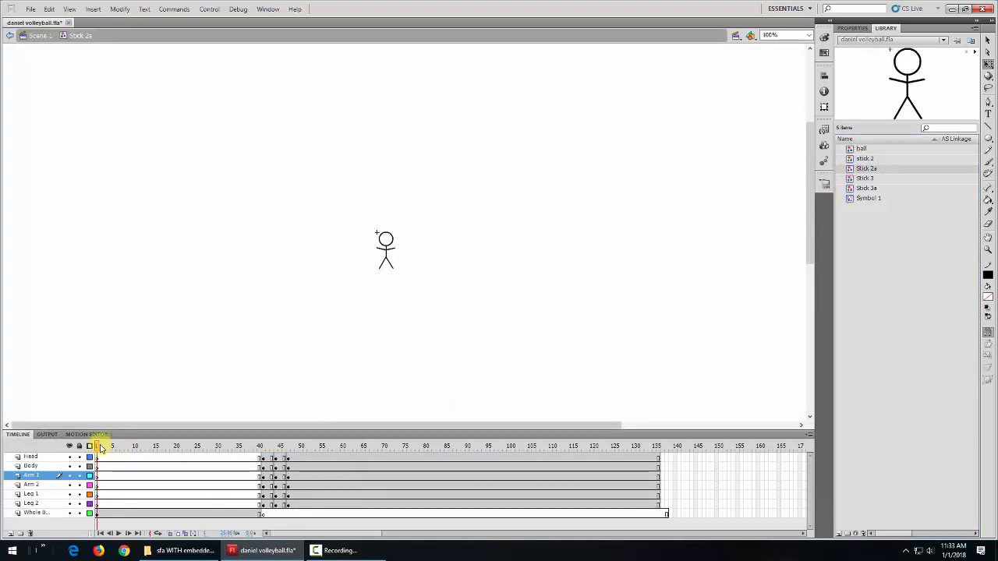
mouse_move(96, 445)
mouse_down()
mouse_move(397, 457)
mouse_move(95, 461)
mouse_up()
click(38, 35)
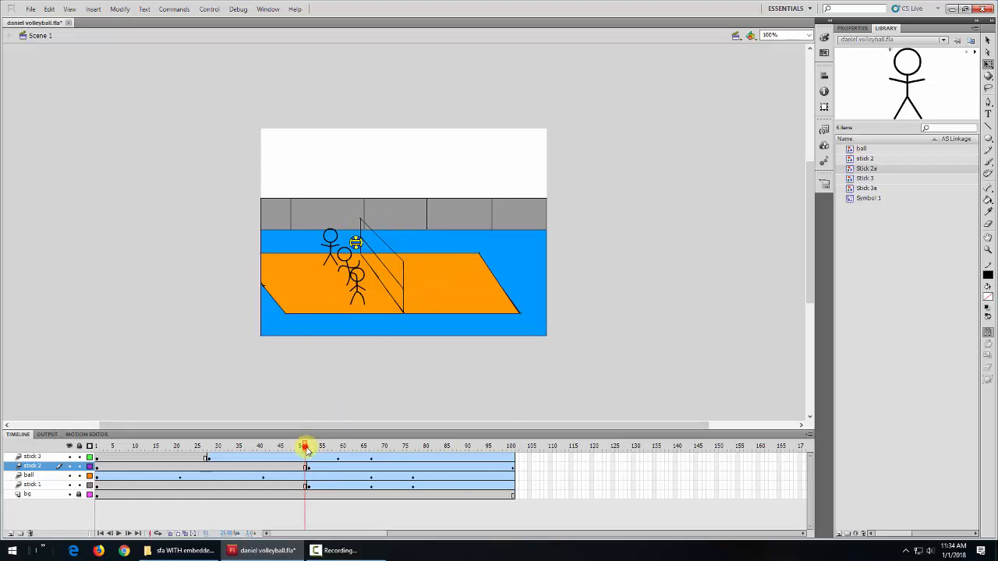
Preview the scene from frame 51 to frame 88, and close daniel volleyball.fla without saving.
drag(305, 450, 458, 448)
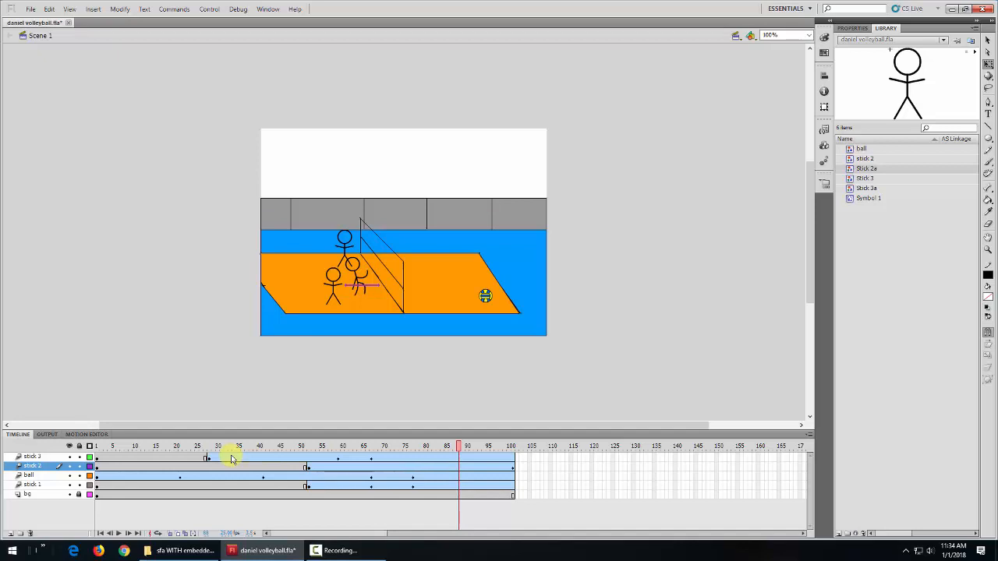
click(68, 23)
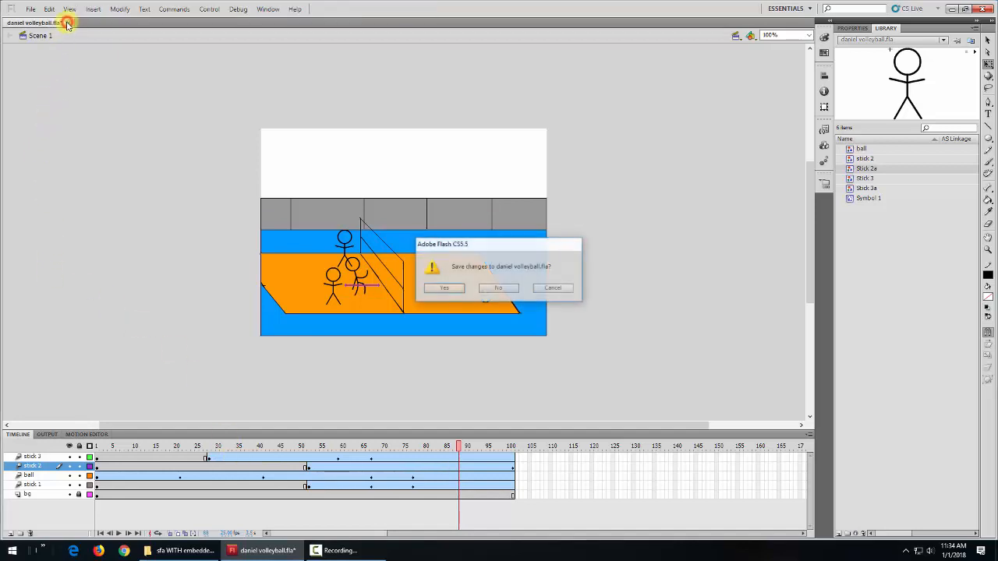
click(503, 288)
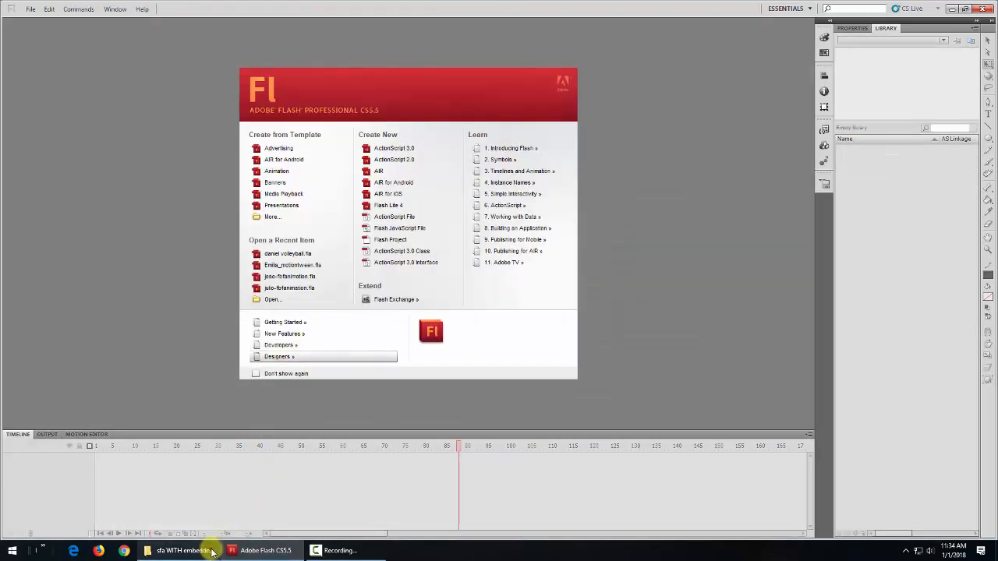
Switch to the File Explorer folder, open julio-fbfanimation.fla, and scrub through its short timeline.
click(185, 551)
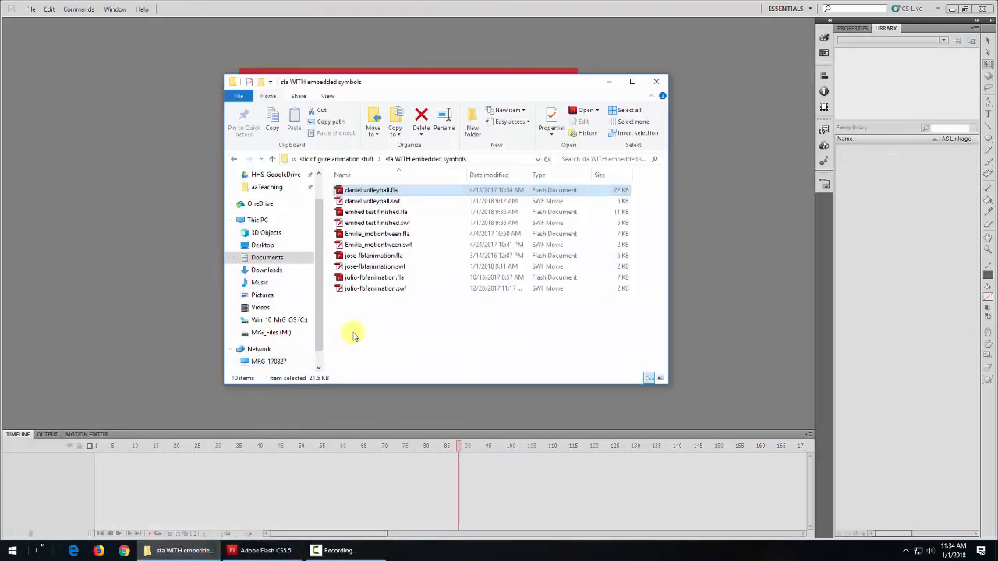
double_click(368, 279)
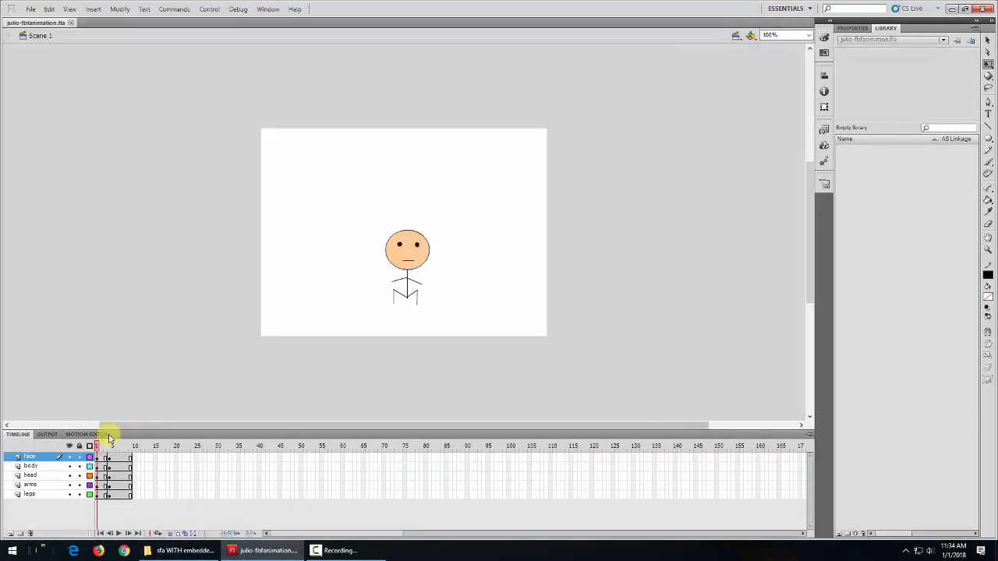
mouse_move(99, 444)
mouse_down()
mouse_move(134, 445)
mouse_move(91, 447)
mouse_up()
Open jose-fbfanimation.fla from the same File Explorer folder.
click(180, 550)
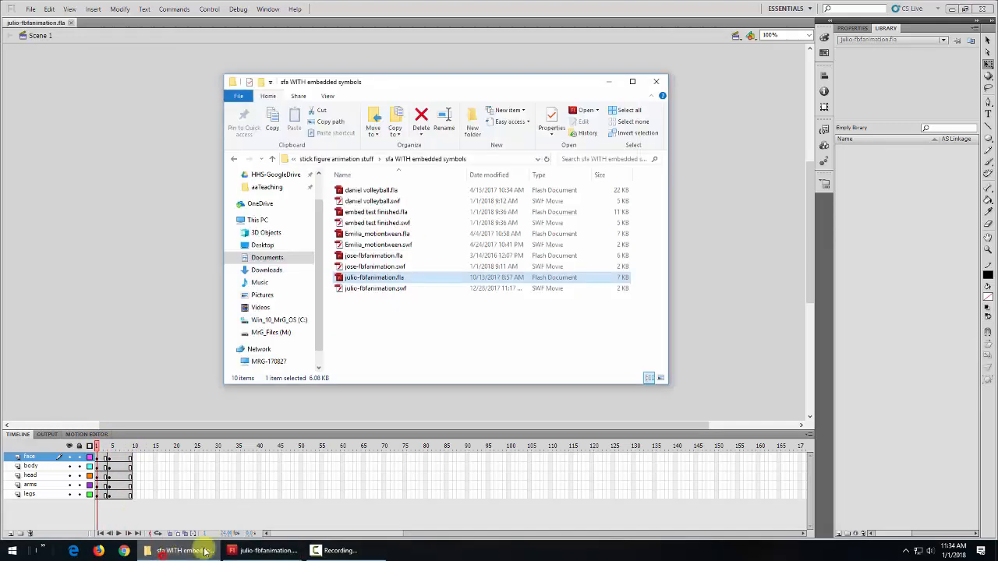
double_click(388, 259)
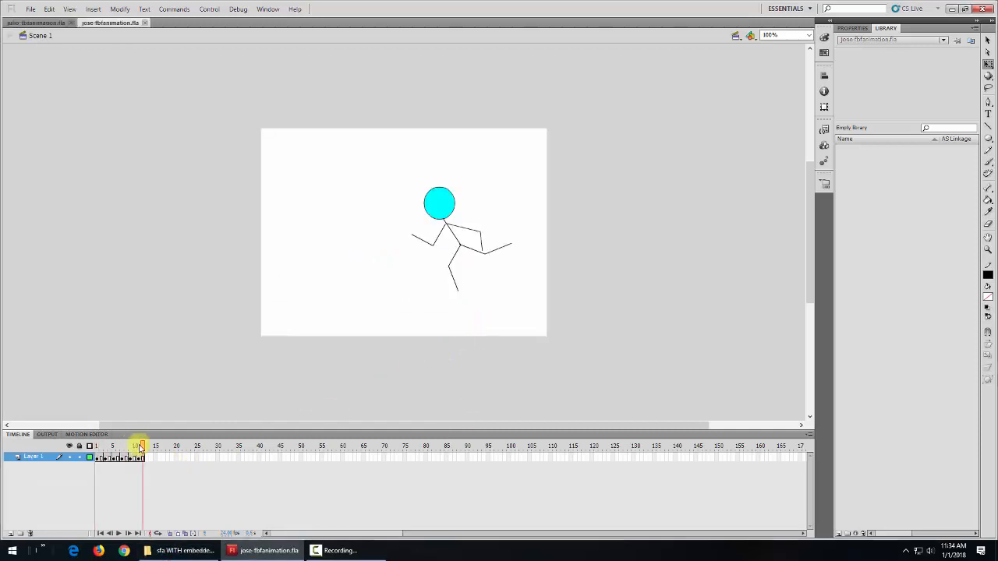
Scrub through the stick figure's frame-by-frame animation in jose-fbfanimation.fla between frames 1 and 12.
drag(142, 447, 95, 452)
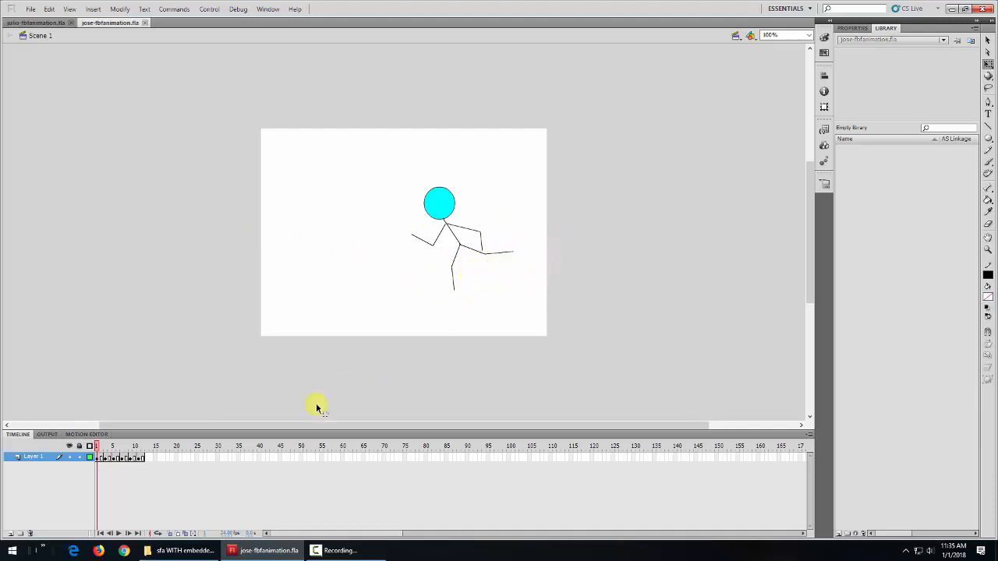
drag(98, 447, 131, 446)
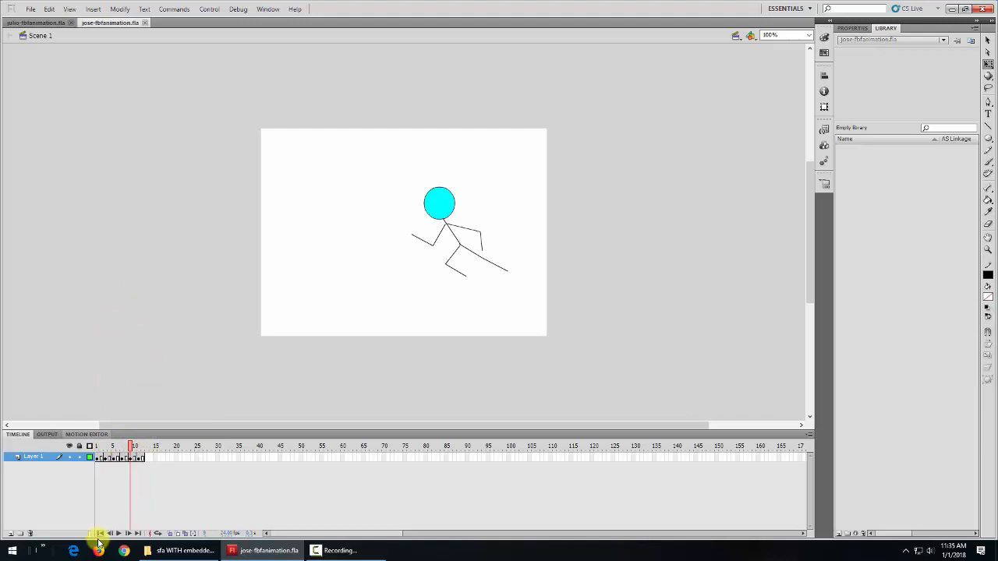
Open Emilia_motiontween.fla from the File Explorer folder and scrub its main timeline back to about frame 82.
click(166, 550)
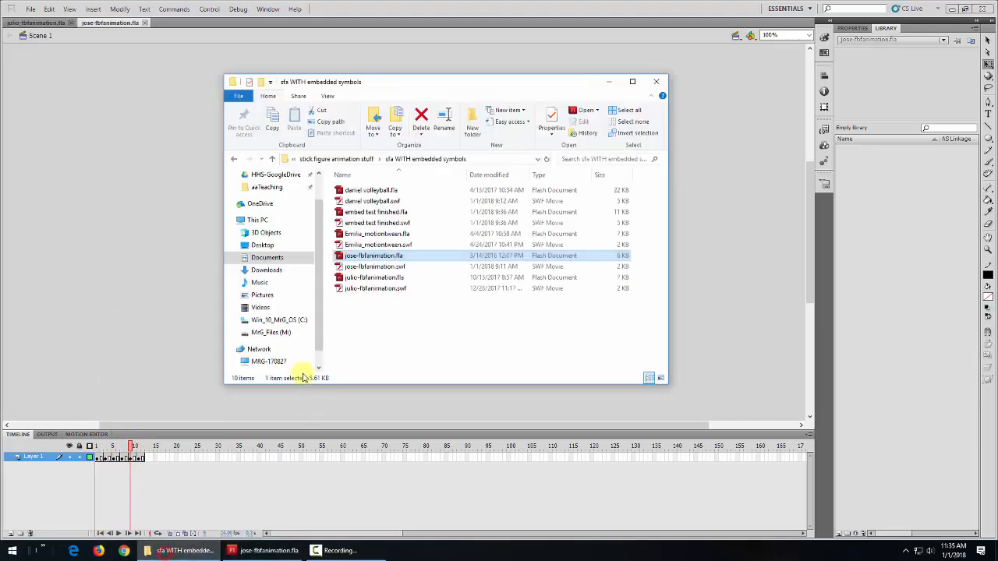
click(369, 236)
double_click(370, 236)
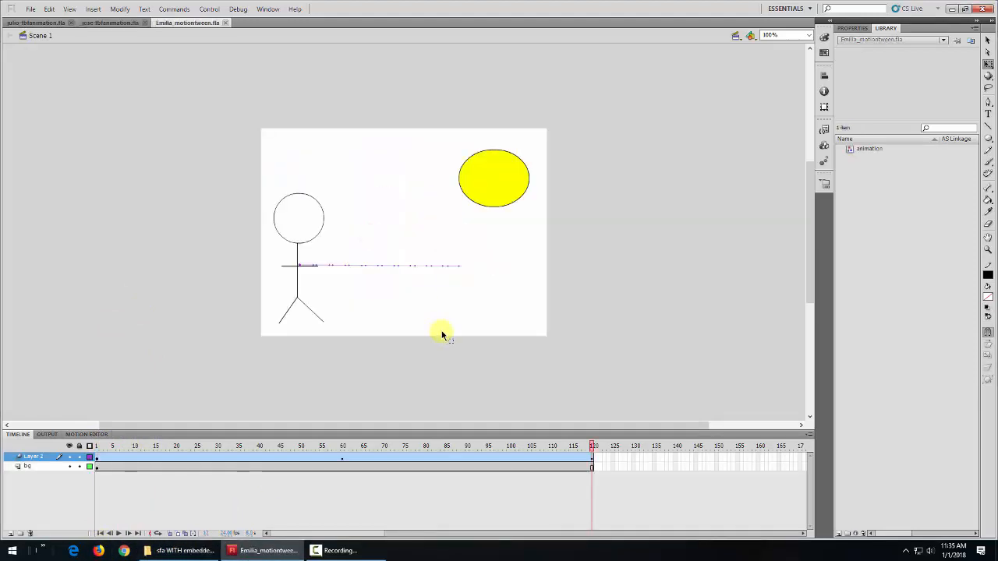
drag(593, 446, 435, 445)
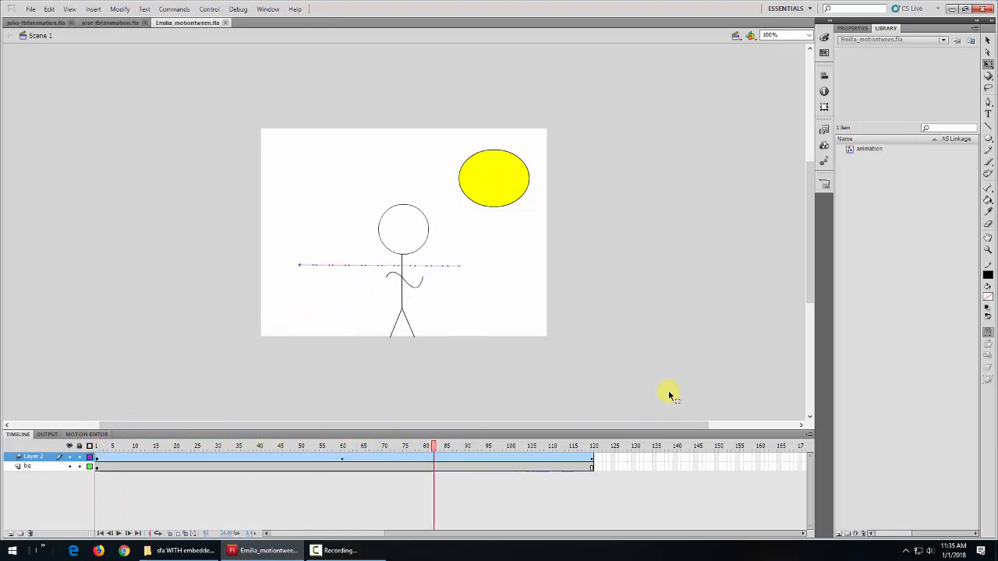
Inspect the internal timeline of the animation symbol and return to Scene 1.
double_click(850, 150)
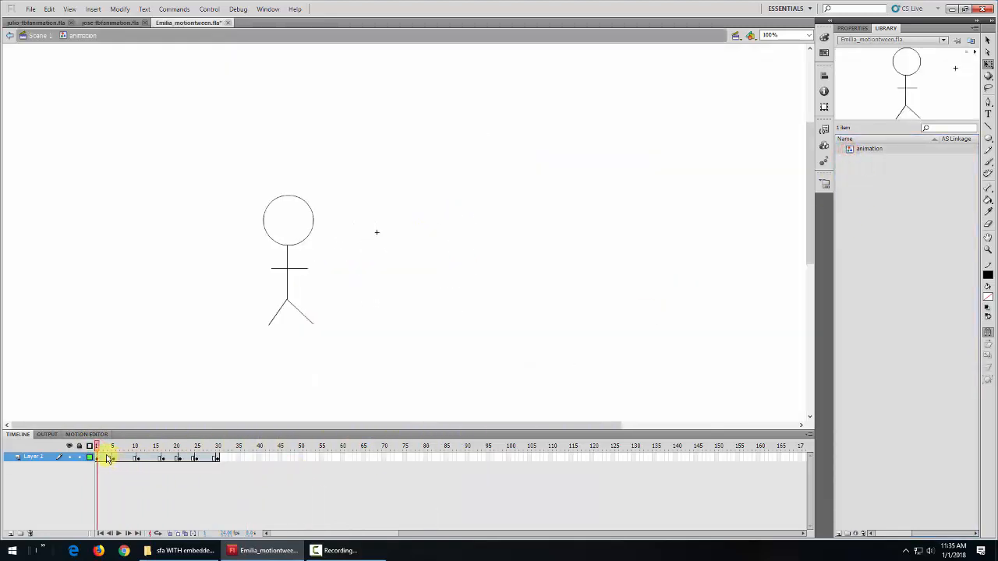
mouse_move(96, 445)
mouse_down()
mouse_move(186, 447)
mouse_move(84, 446)
mouse_move(218, 447)
mouse_move(96, 458)
mouse_up()
click(38, 37)
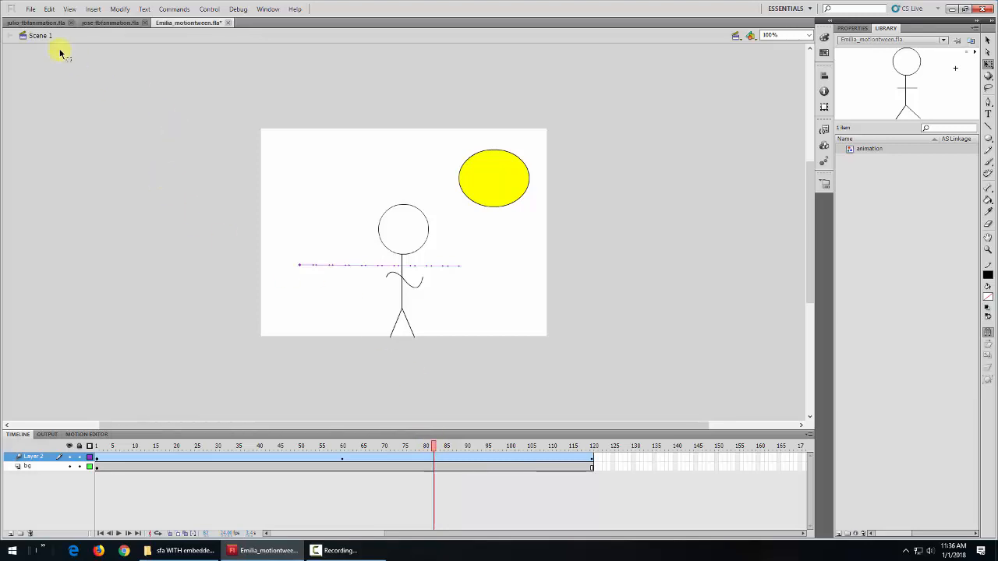
Switch to jose-fbfanimation.fla and copy all Layer 1 frames from frame 1 to frame 12.
click(106, 23)
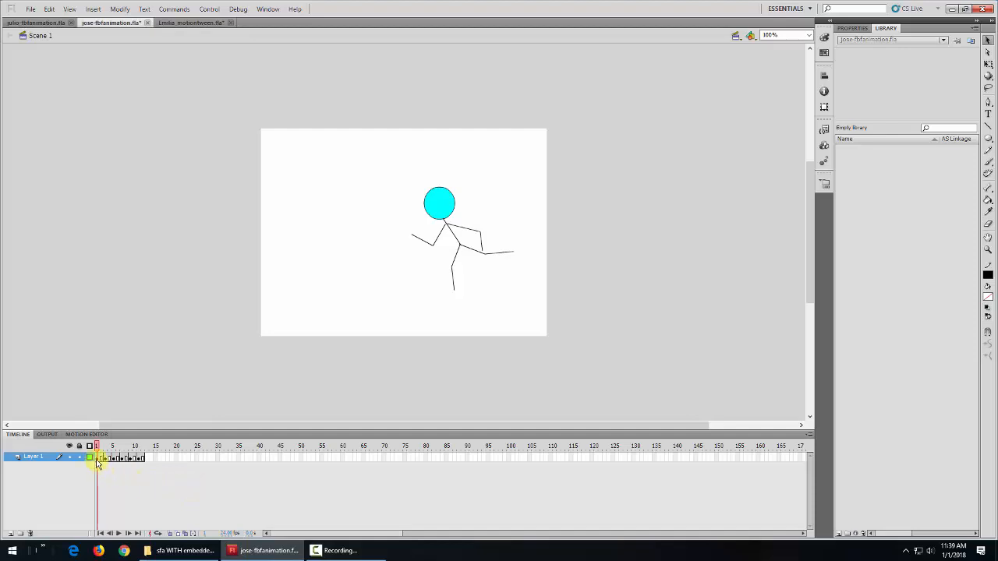
drag(96, 460, 139, 463)
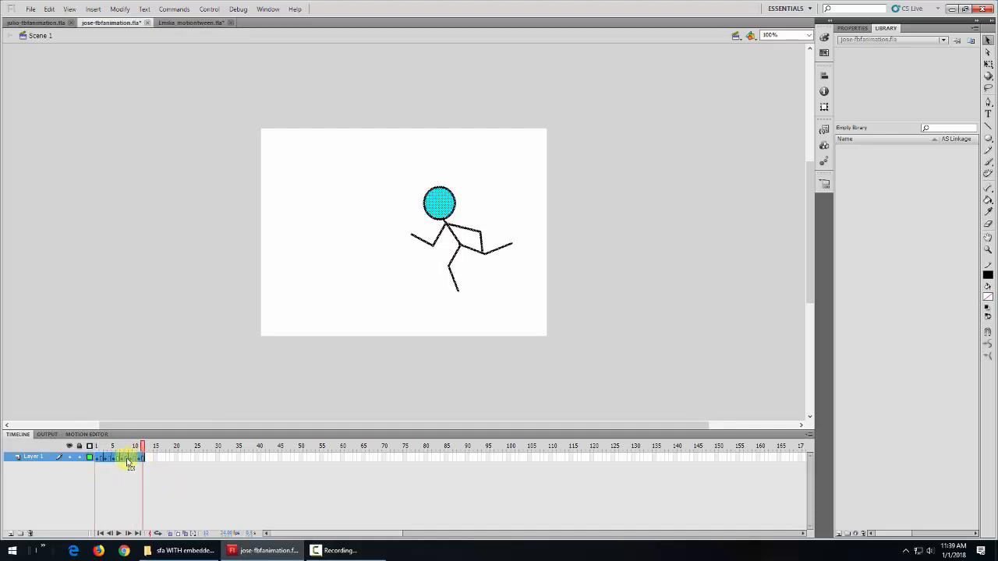
right_click(130, 461)
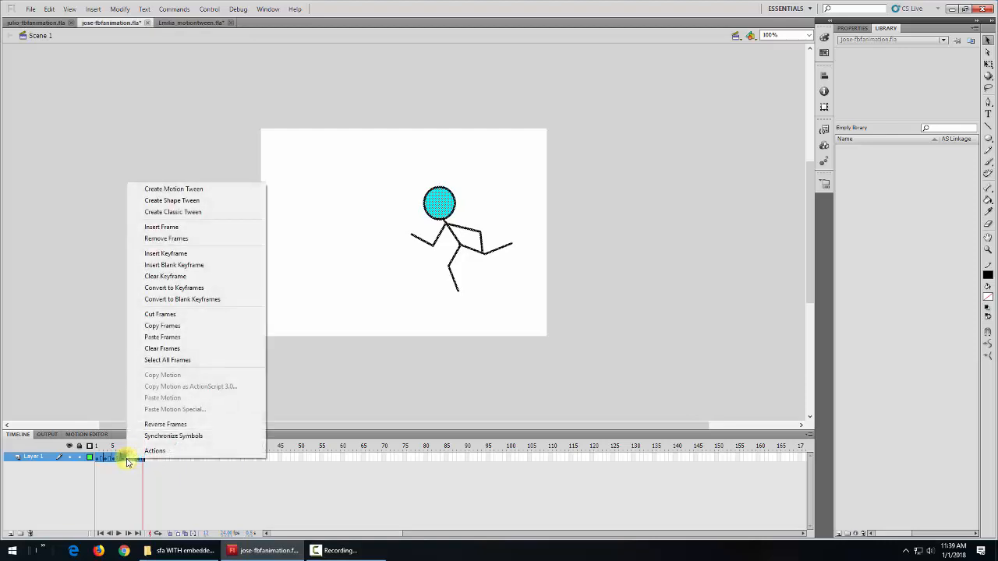
click(168, 326)
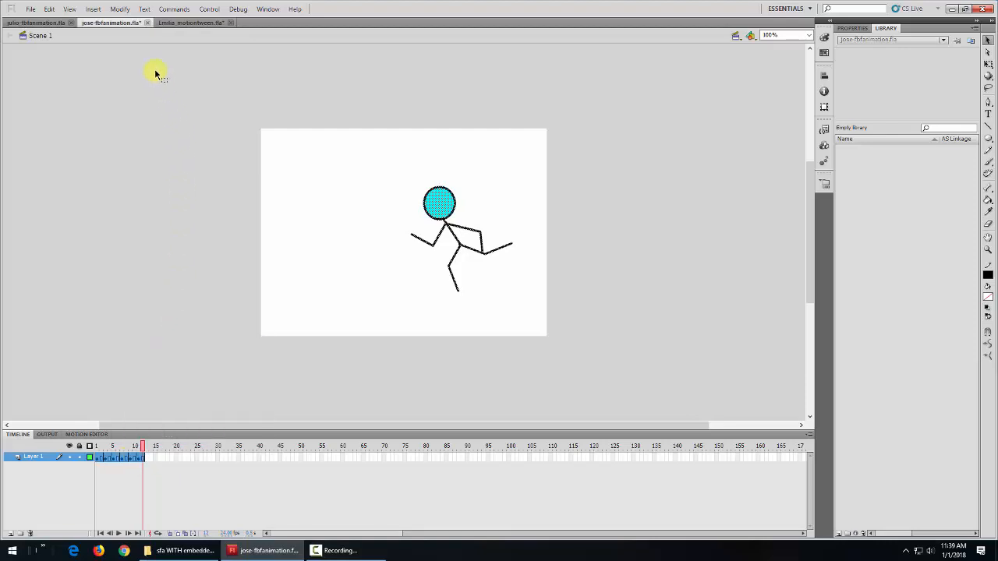
Create a new Graphic symbol named runner in the library root.
click(93, 10)
click(105, 20)
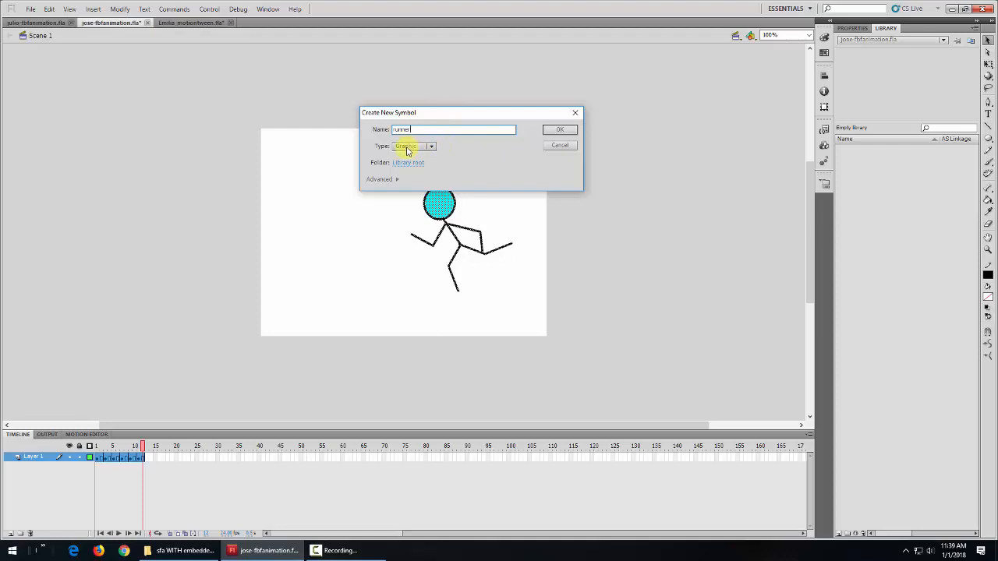
click(563, 131)
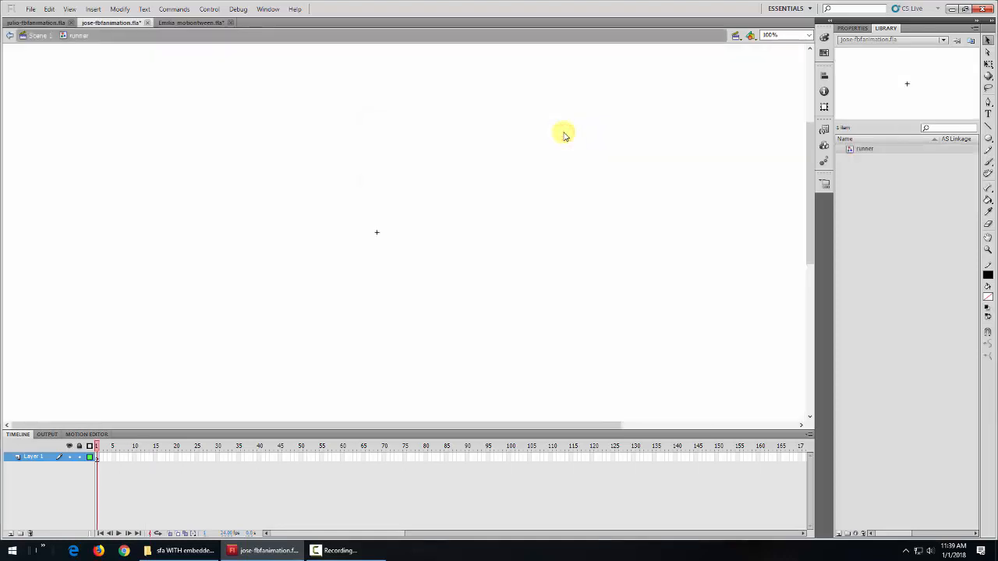
Paste the copied frames into the runner symbol's first frame and return to Scene 1.
right_click(97, 458)
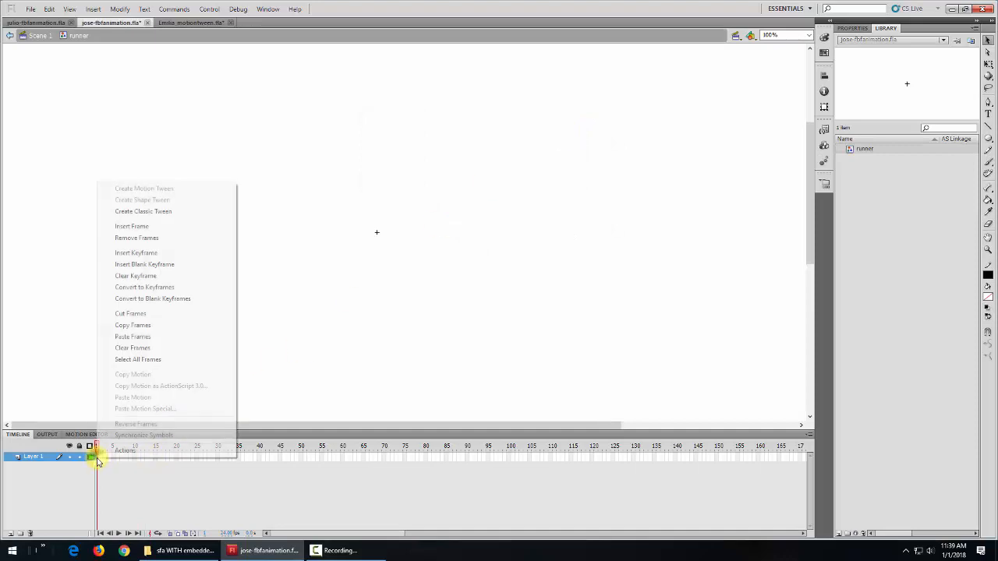
click(133, 337)
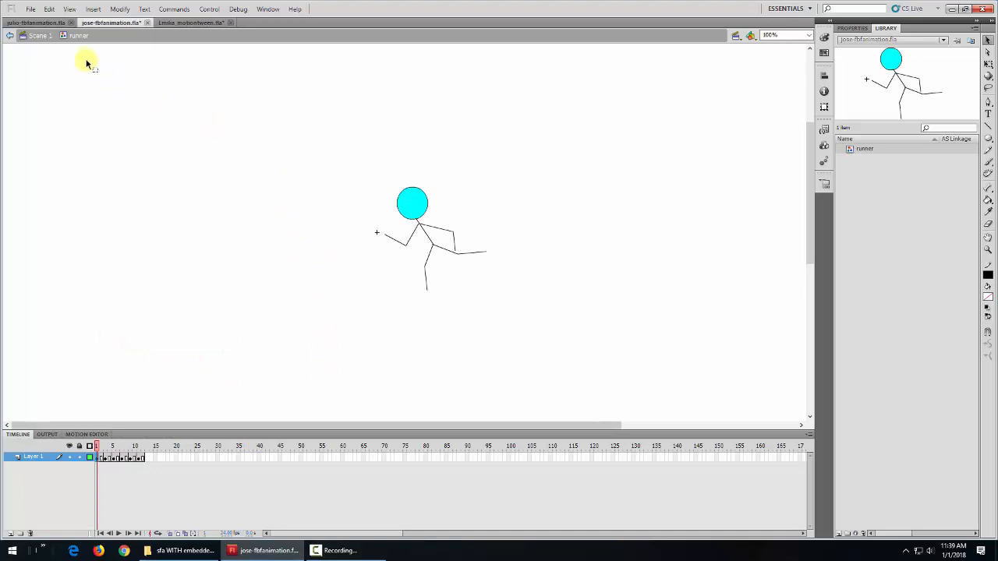
click(41, 36)
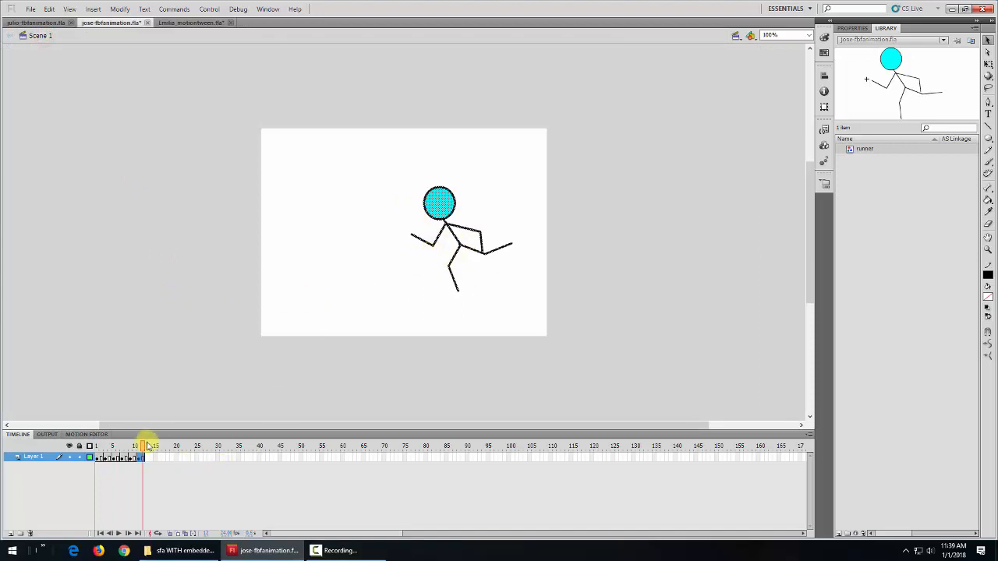
Add a new layer above Layer 1 and place a runner instance at its frame 1, above and beside the original figure.
mouse_move(143, 446)
mouse_down()
mouse_move(91, 445)
mouse_move(159, 448)
mouse_up()
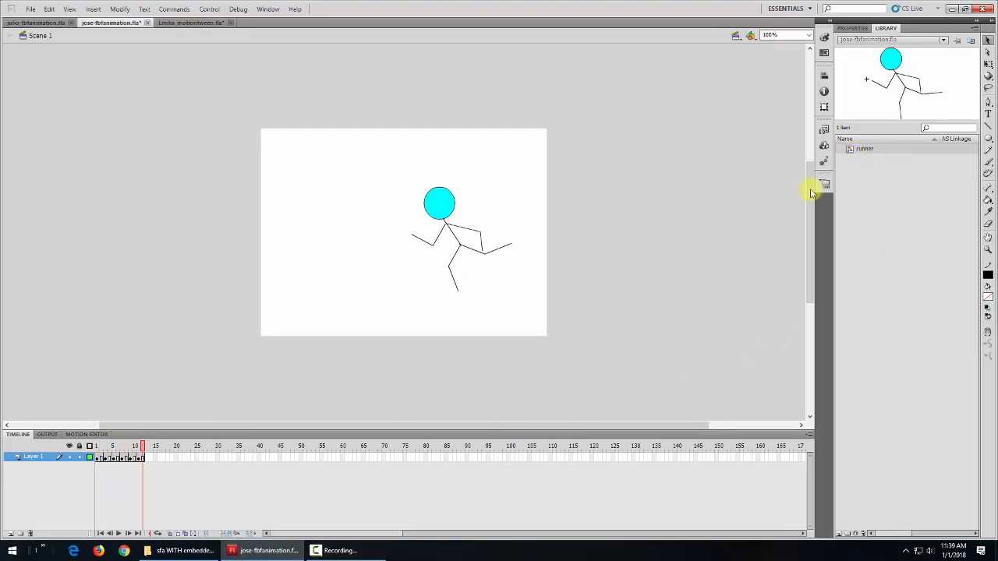
click(11, 534)
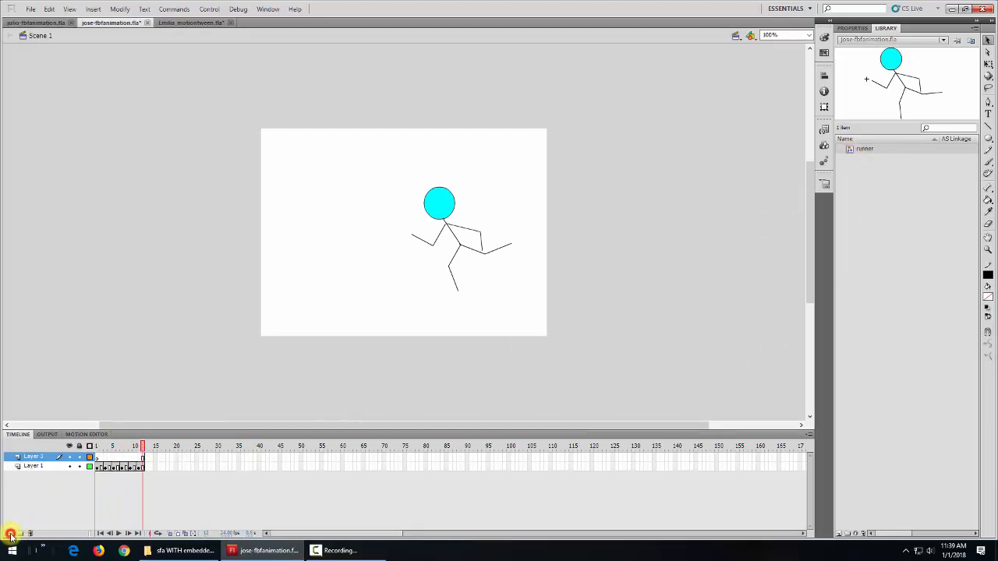
click(96, 459)
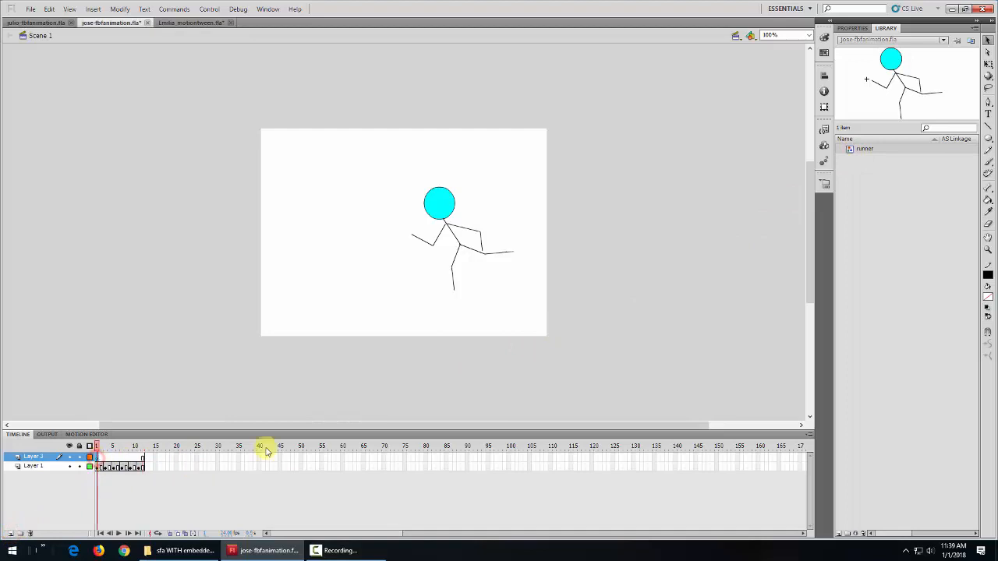
click(851, 150)
drag(851, 150, 521, 180)
drag(499, 148, 485, 166)
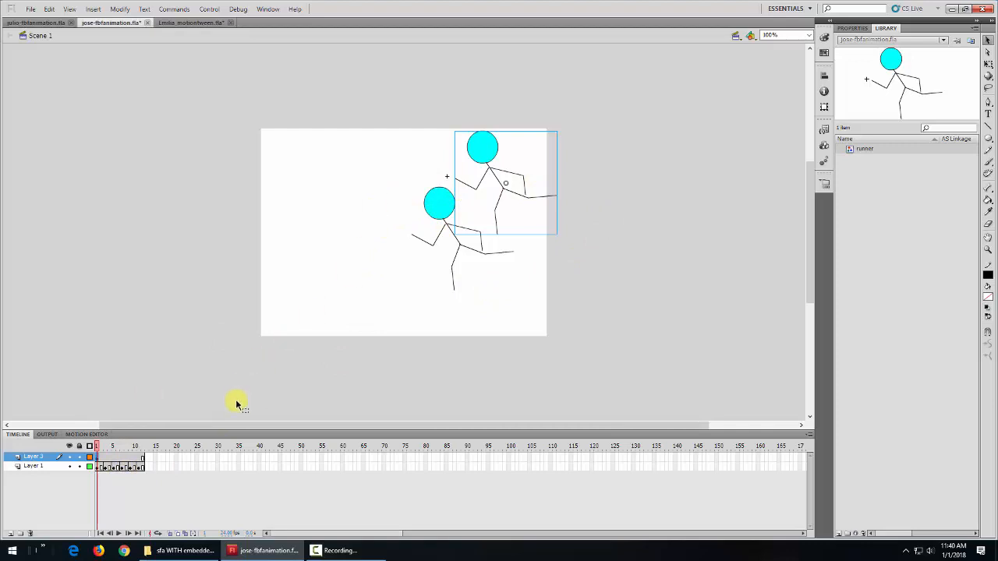
Scrub the two running figures and examine the original figure's separate line segments on Layer 1.
click(99, 446)
mouse_move(107, 451)
mouse_down()
mouse_move(138, 447)
mouse_move(96, 447)
mouse_up()
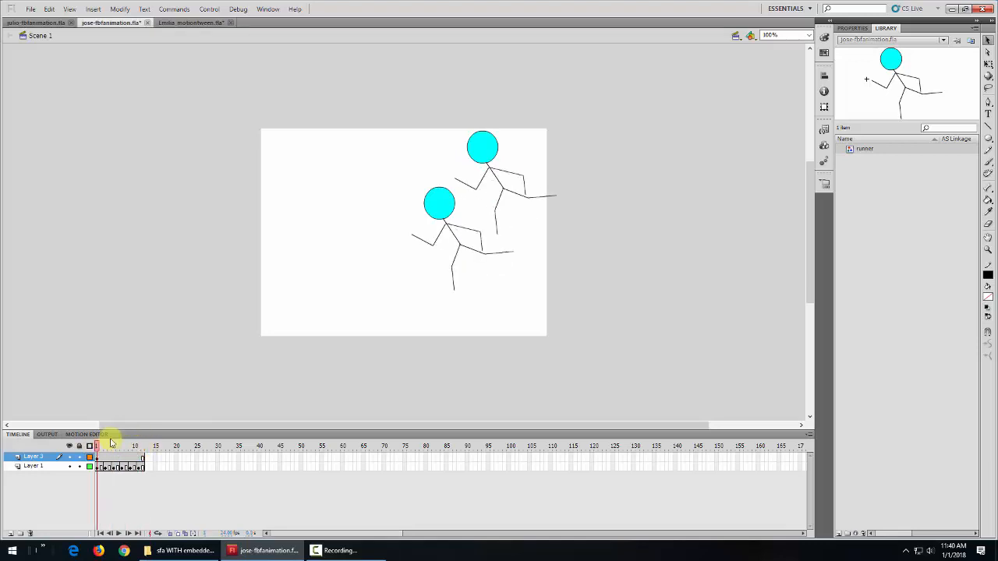
click(439, 237)
drag(421, 243, 463, 229)
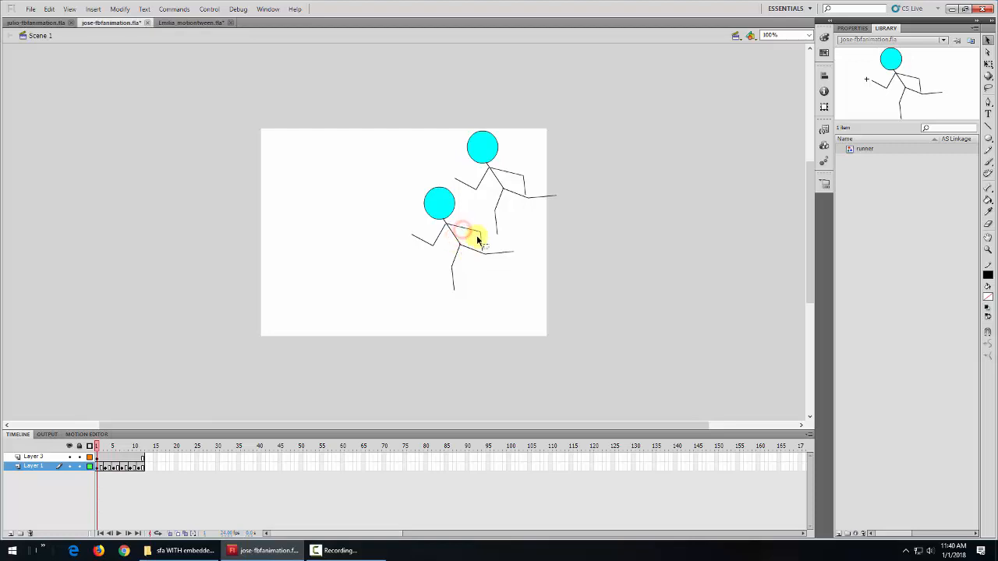
click(480, 242)
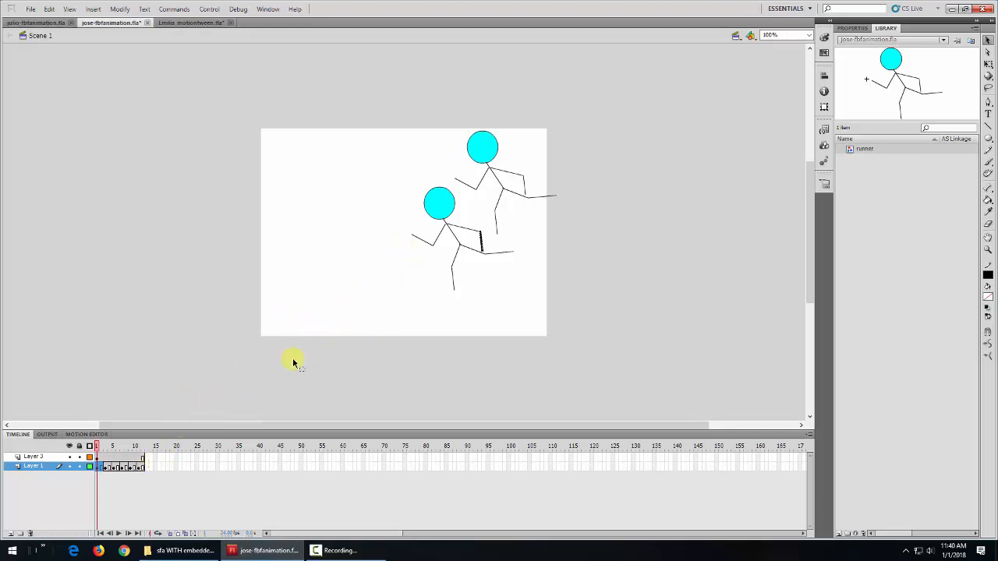
Create a motion tween on the runner instance's layer above Layer 1.
click(486, 150)
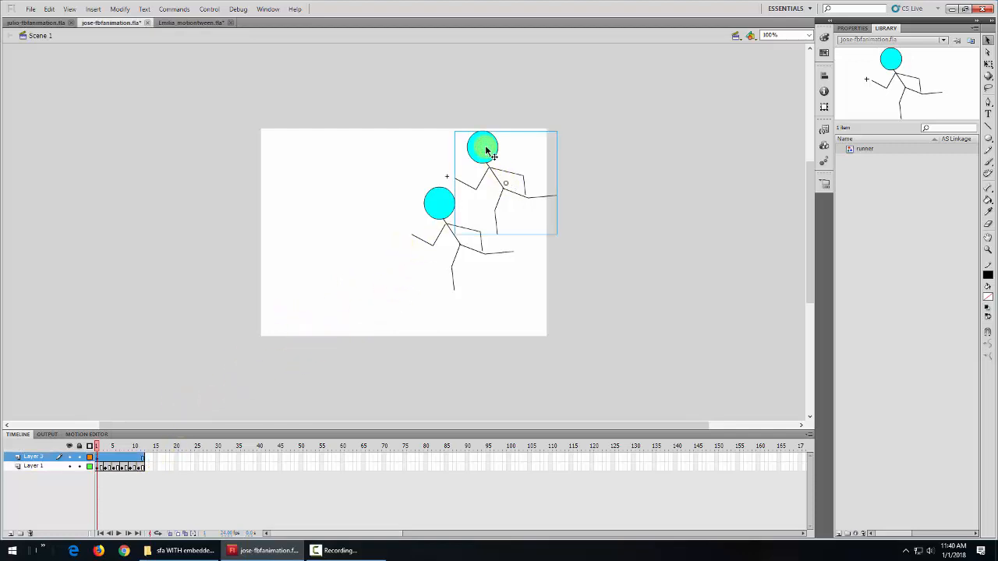
right_click(121, 464)
click(73, 372)
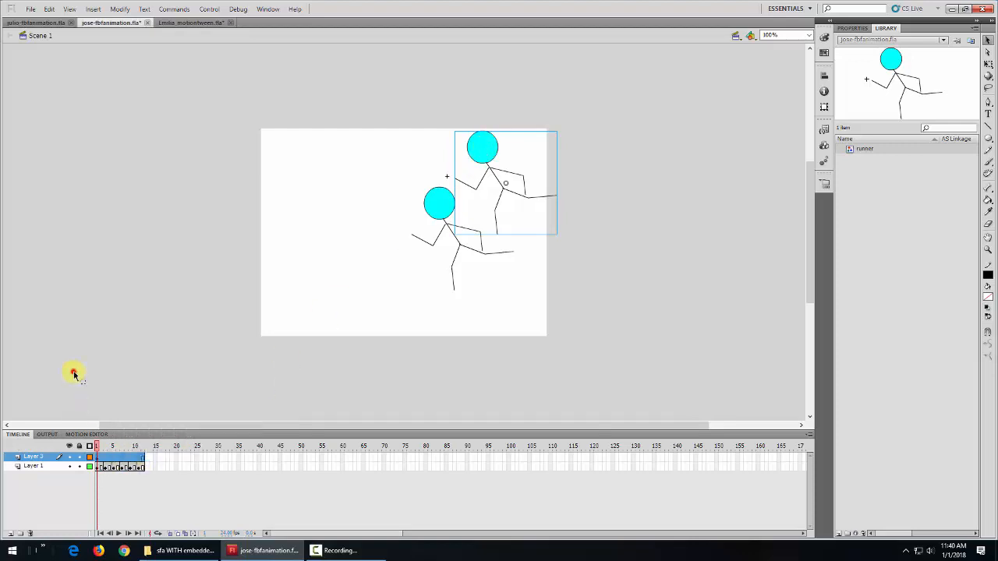
click(126, 502)
right_click(118, 461)
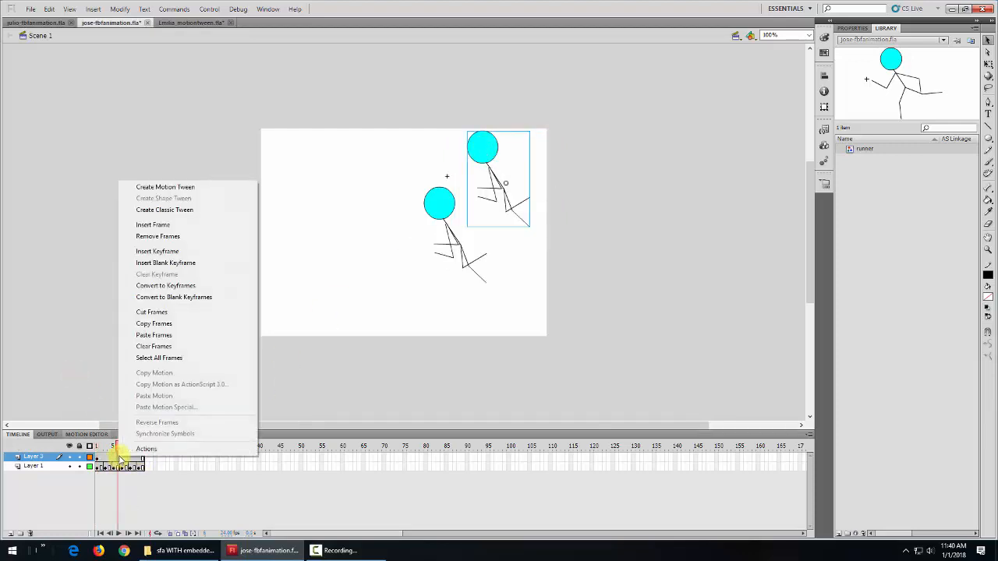
click(186, 188)
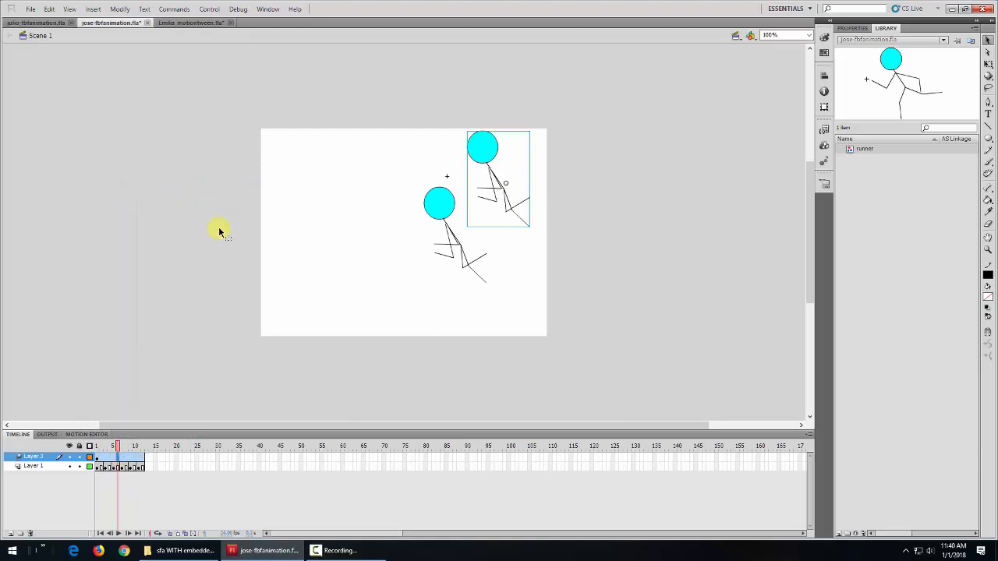
Move the runner instance at frame 12 to the stage's upper-left corner and scrub the tween back to frame 1.
drag(119, 448, 144, 451)
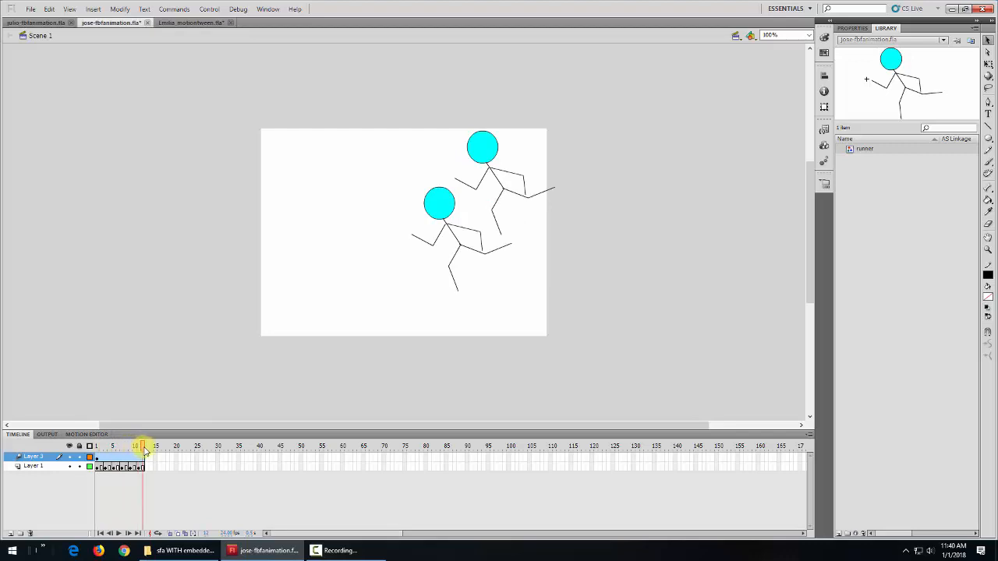
click(145, 456)
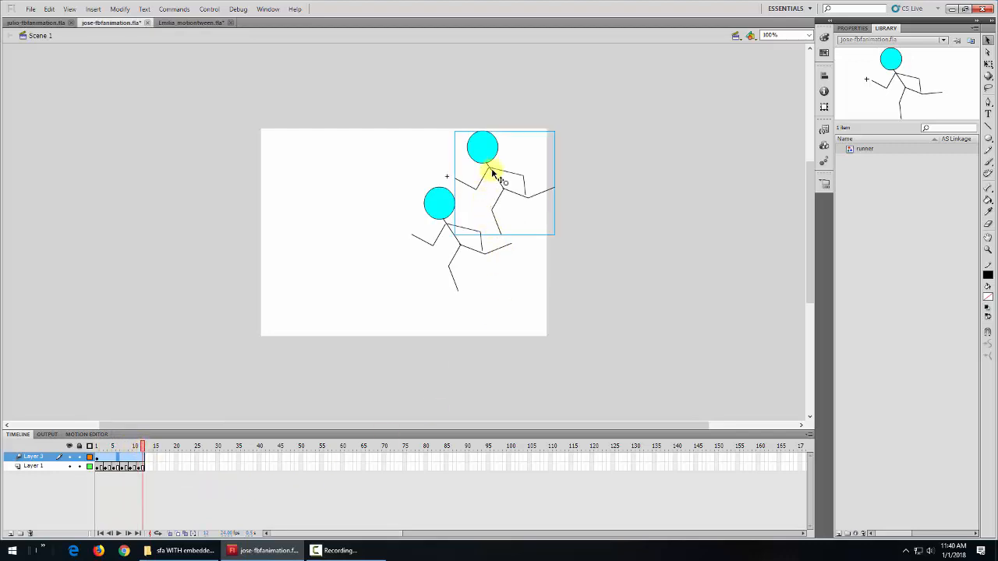
drag(491, 173, 302, 164)
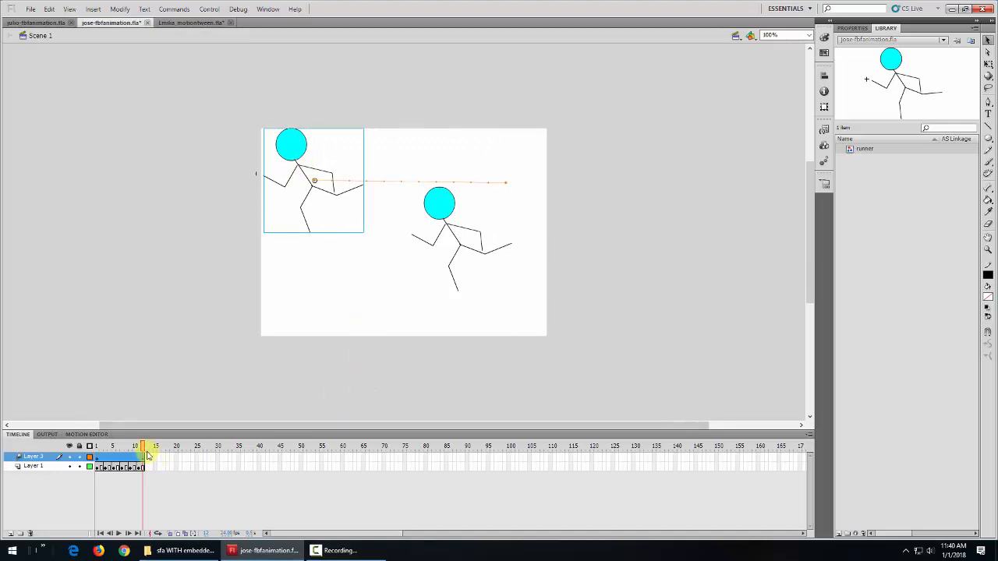
drag(148, 455, 97, 460)
click(88, 456)
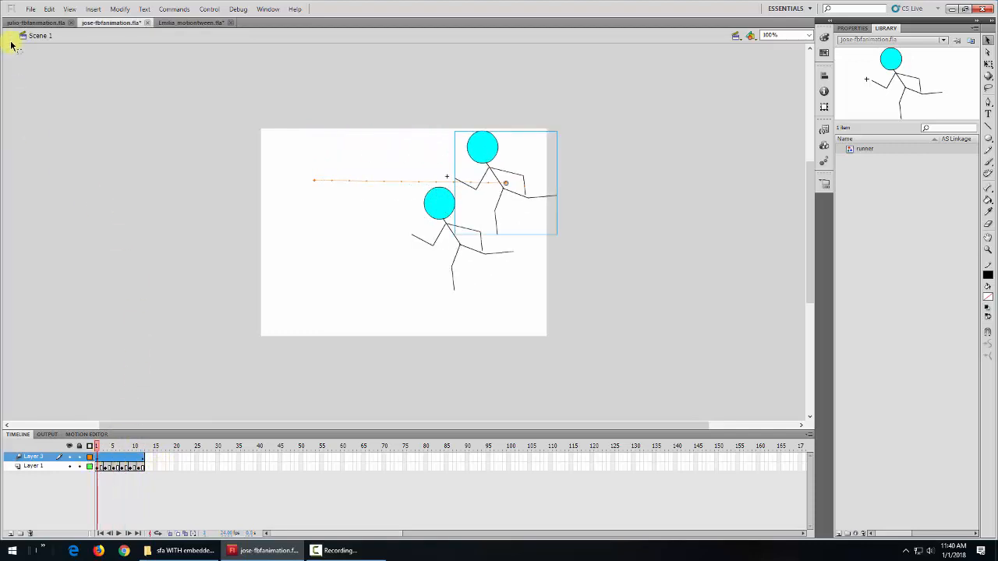
Save the animation as a new file named mrg-jose-fbfanimation.fla in the same folder.
click(31, 8)
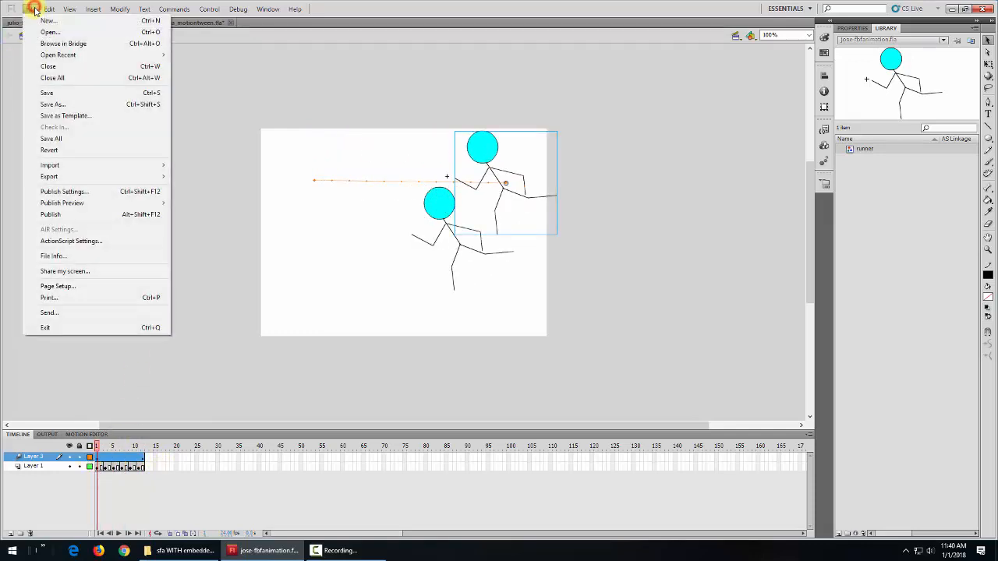
click(47, 105)
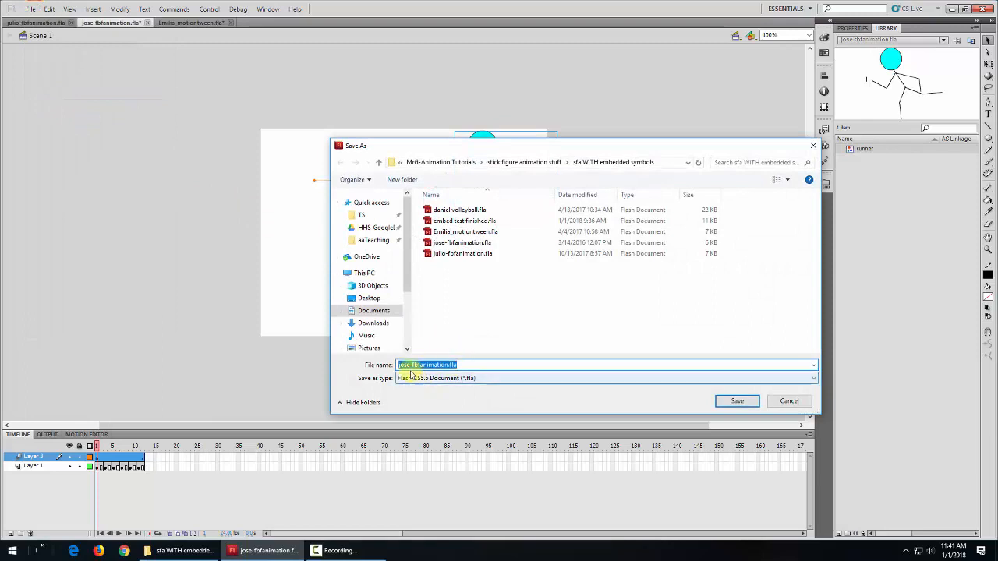
click(471, 365)
key(Home)
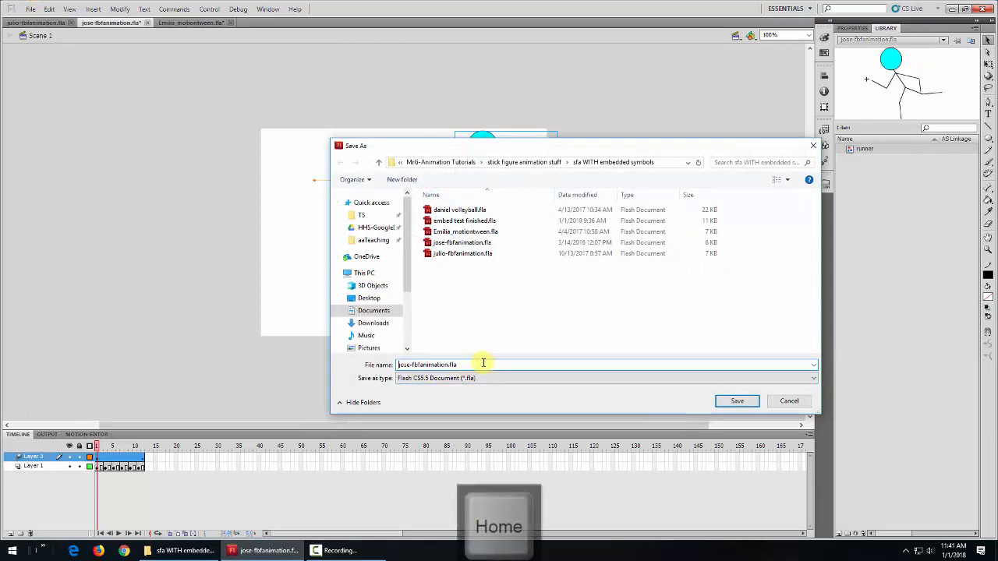
text(mrg-)
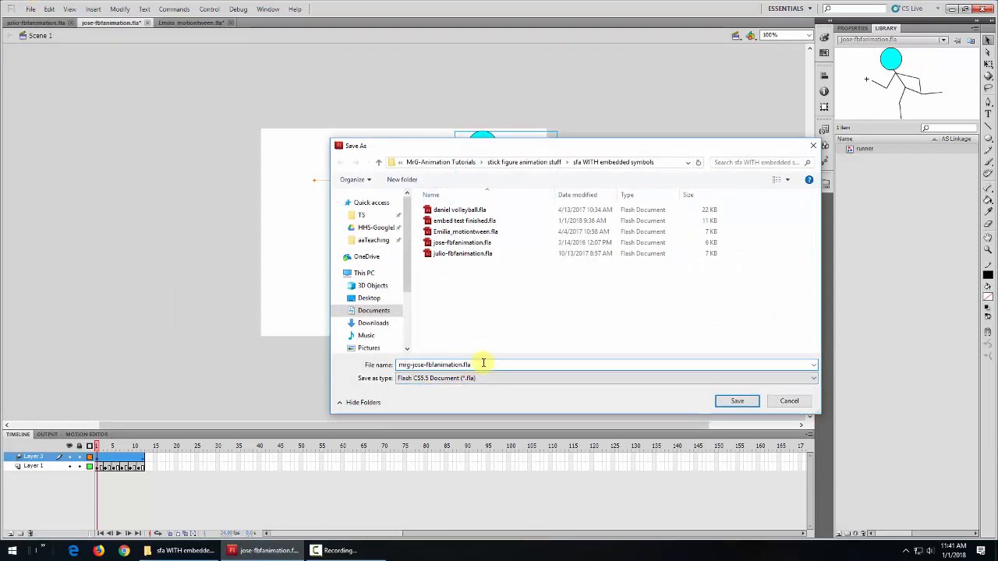
click(731, 400)
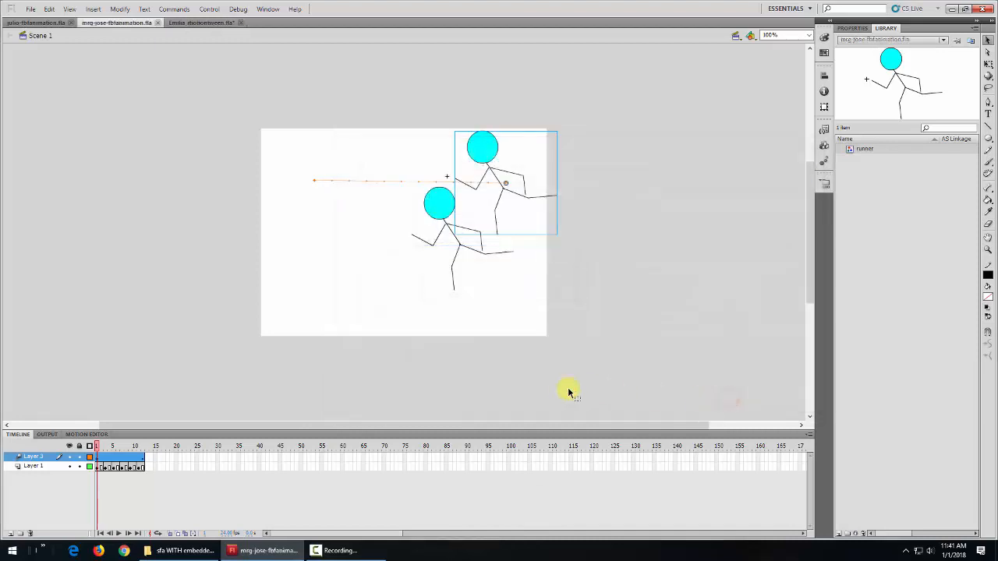
Set the document's frame rate to 6 fps, testing the movie before and after the change.
key(ctrl+Return)
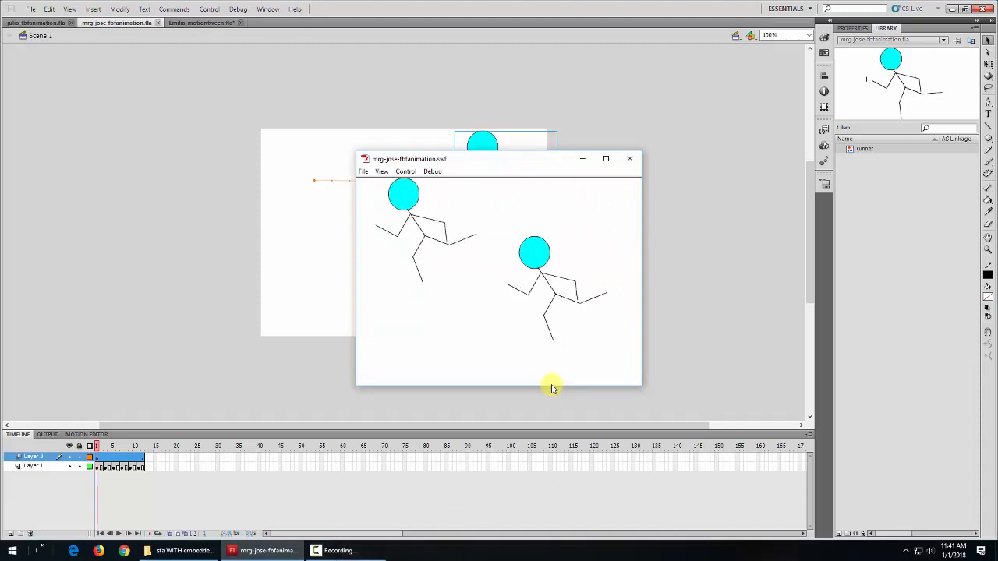
click(630, 159)
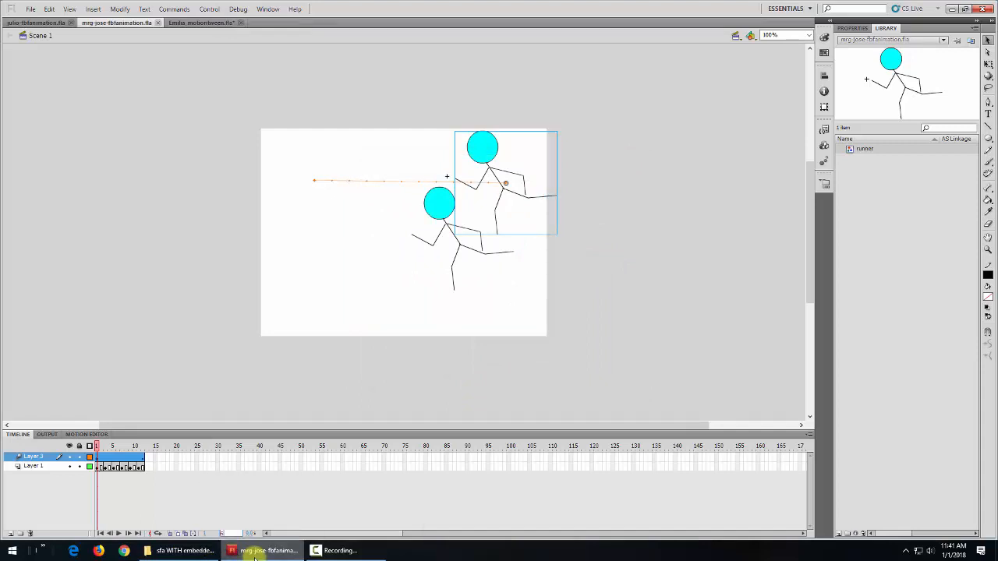
key(Return)
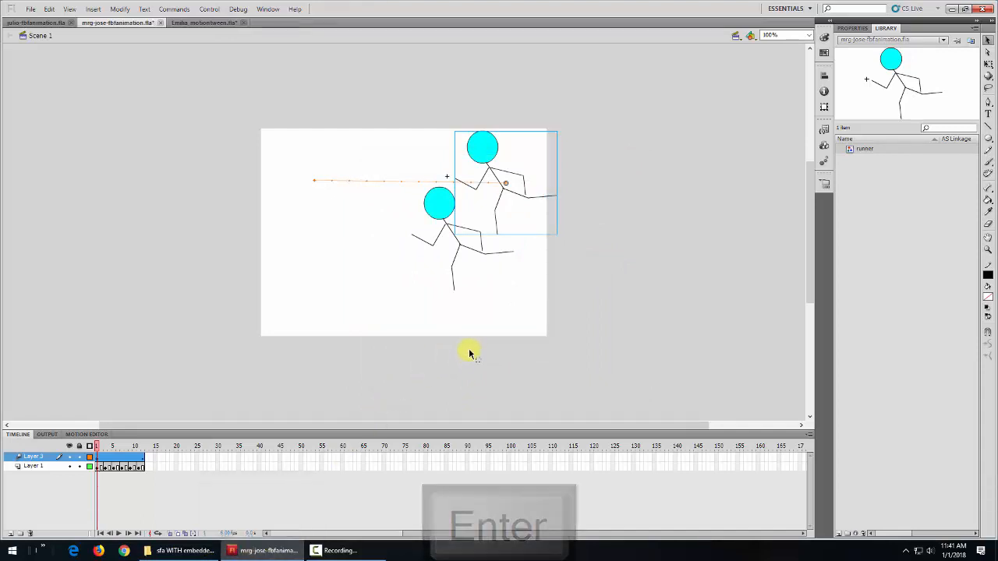
key(ctrl+Return)
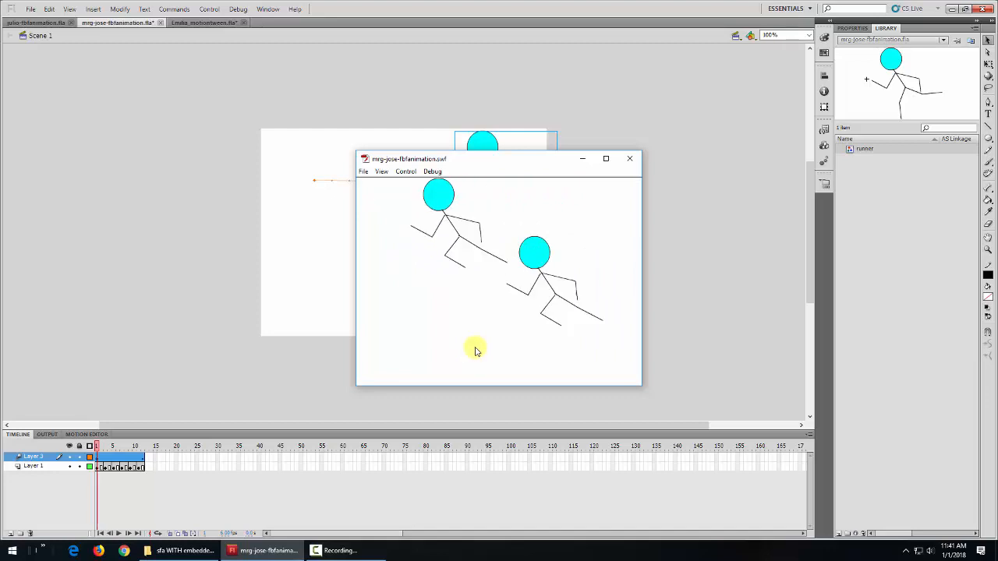
click(630, 158)
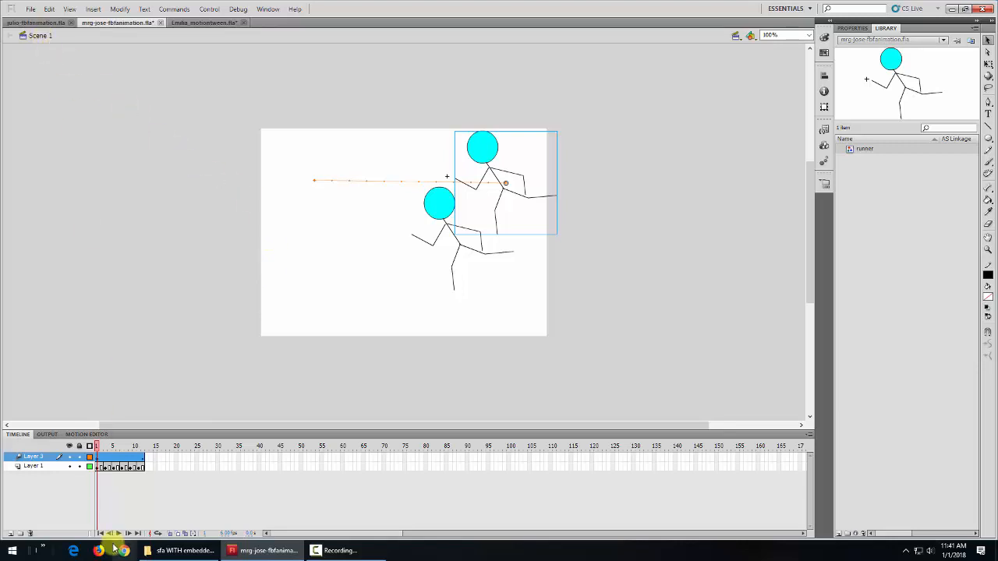
Open daniel volleyball.fla from the project folder, look inside its Stick 2a symbol and return to Scene 1.
click(168, 550)
click(390, 191)
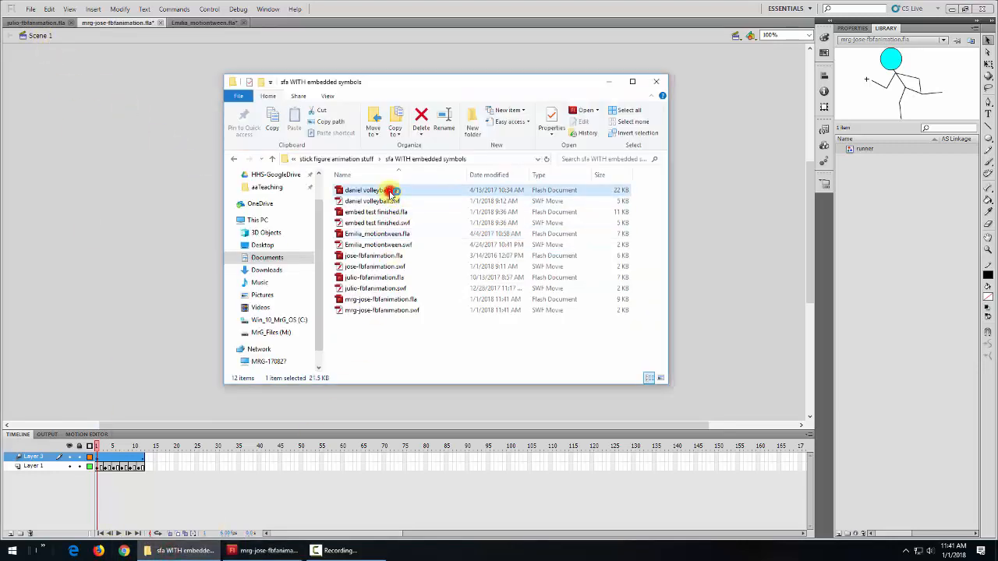
double_click(389, 191)
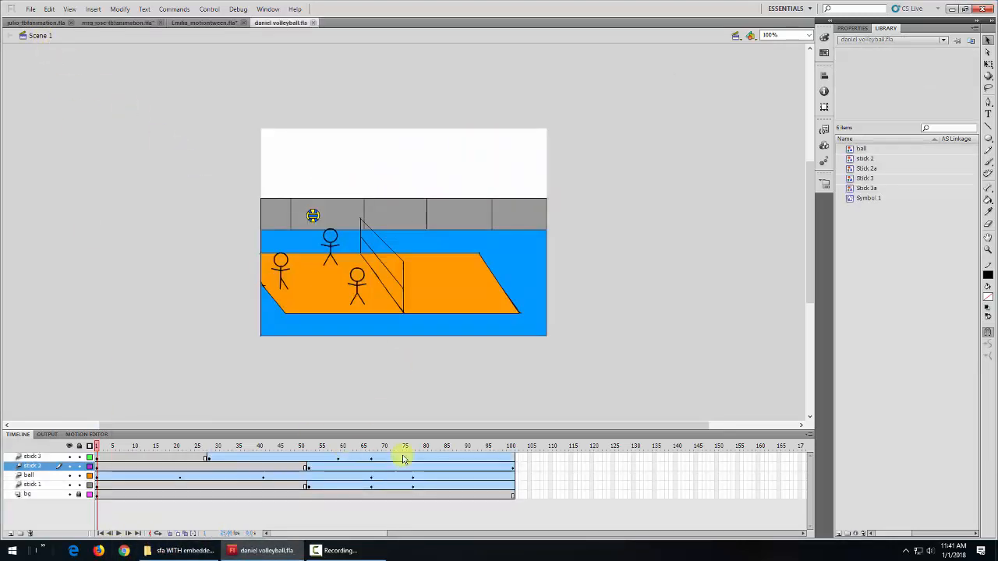
double_click(850, 169)
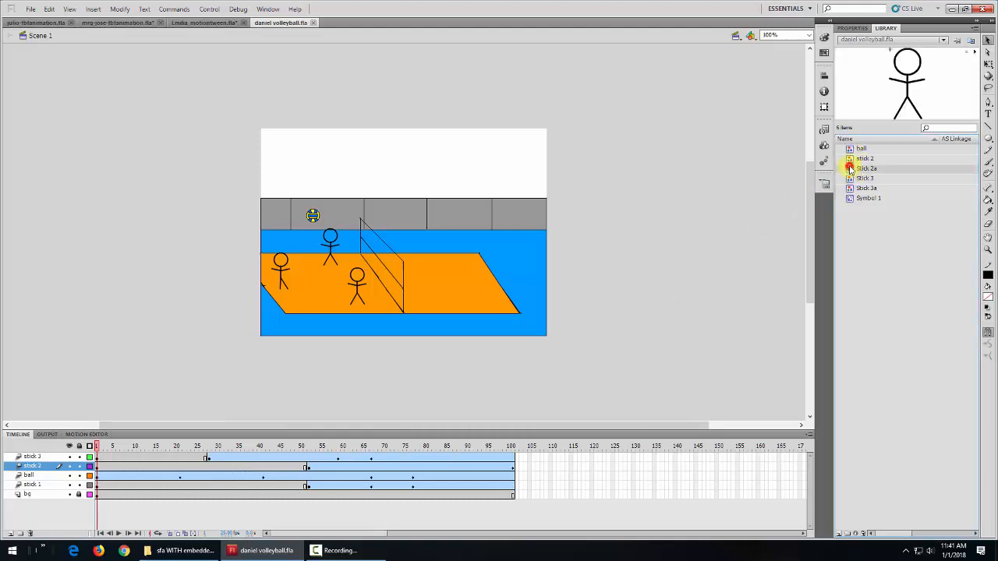
click(39, 36)
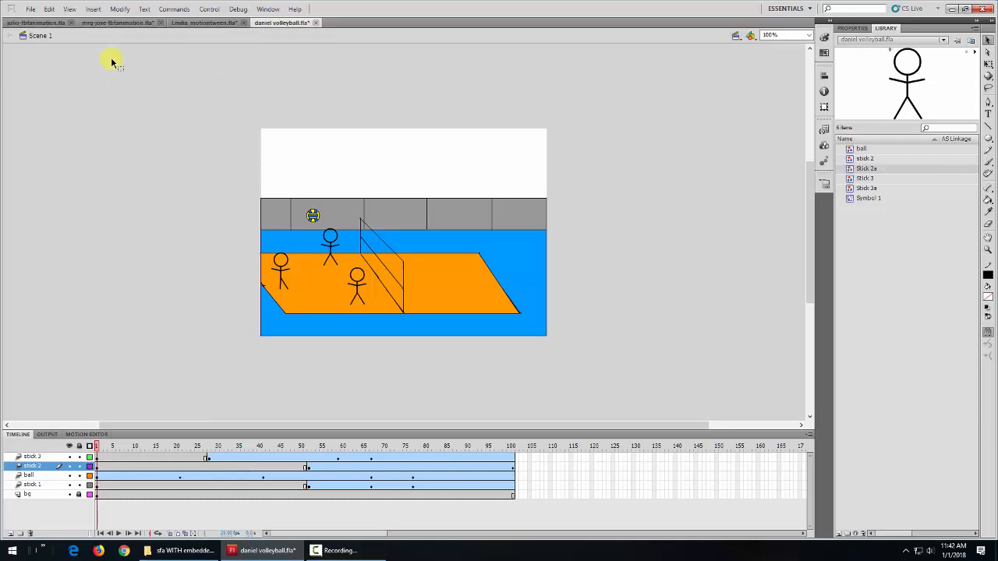
Open embed test finished.fla and examine which layer holds each tweened, hand-drawn, graphic symbol and movie clip symbol runner.
click(174, 549)
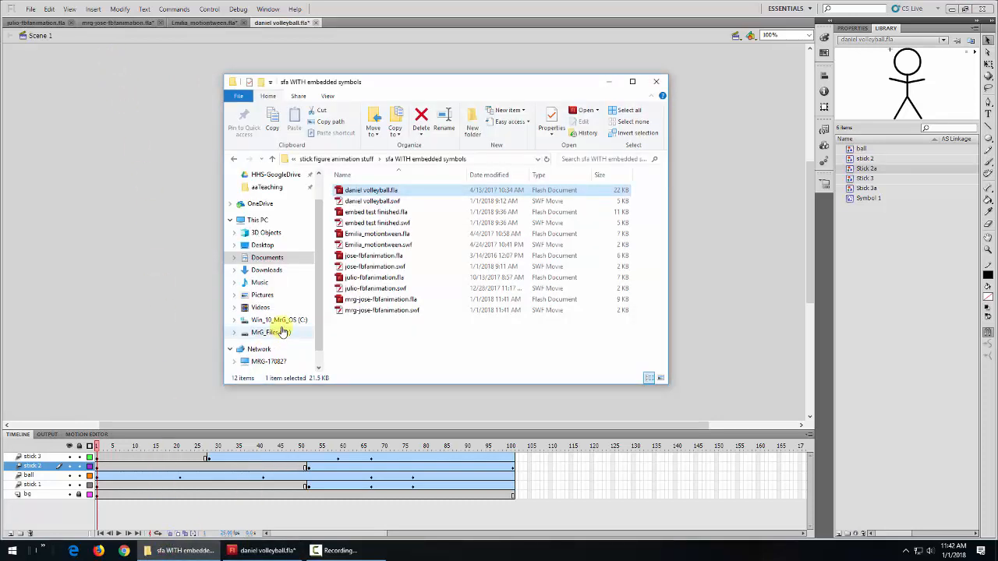
double_click(363, 213)
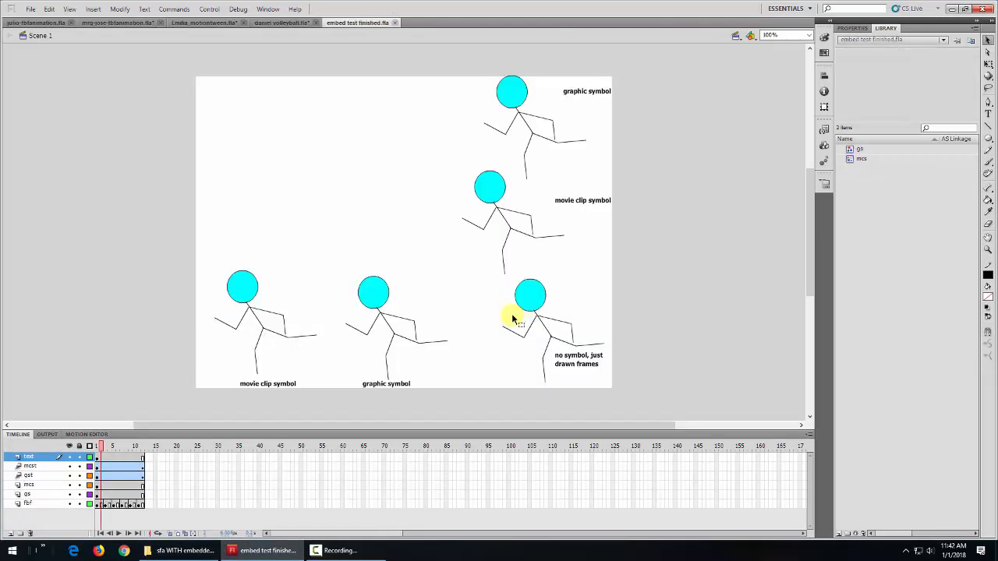
click(510, 104)
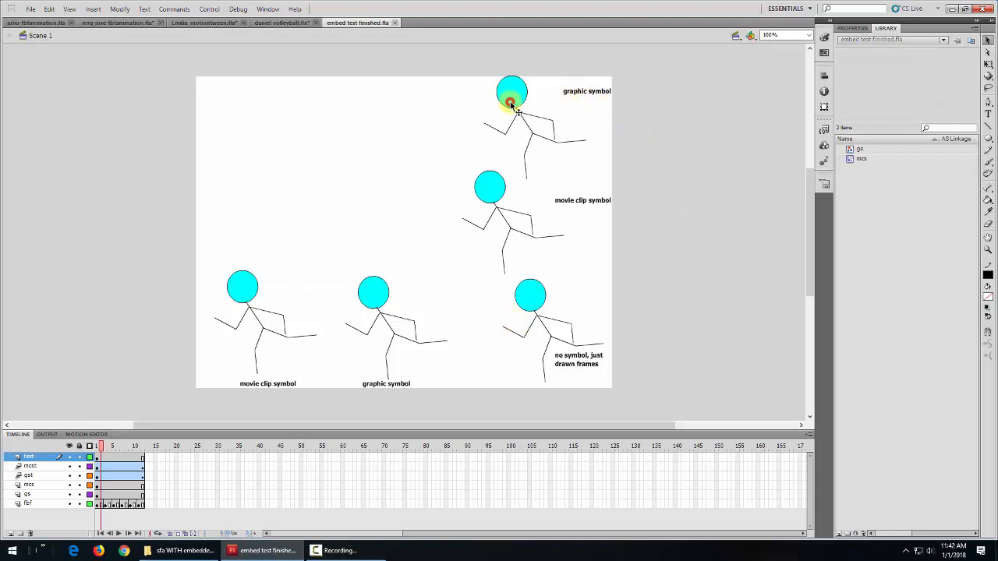
click(488, 194)
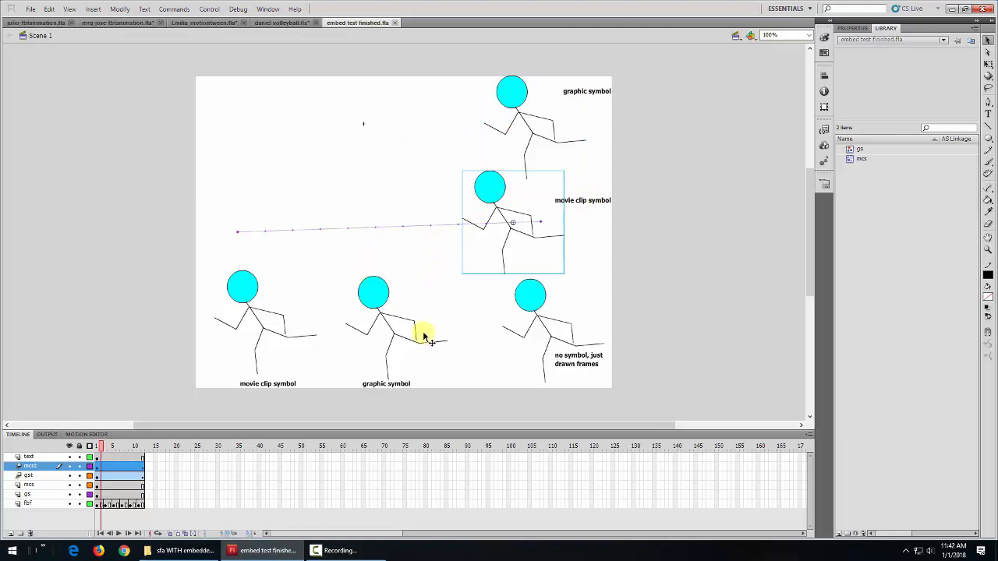
click(549, 341)
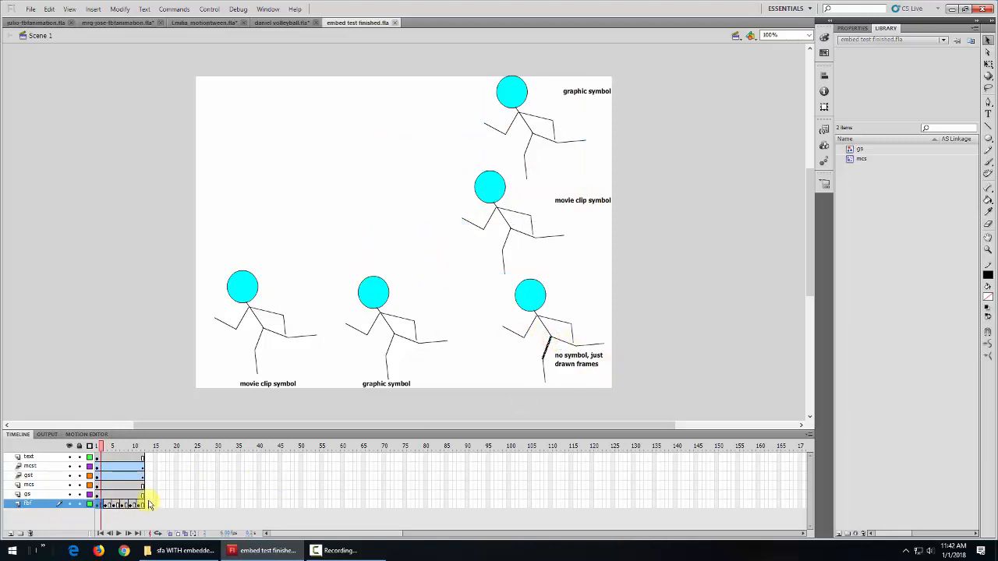
click(45, 494)
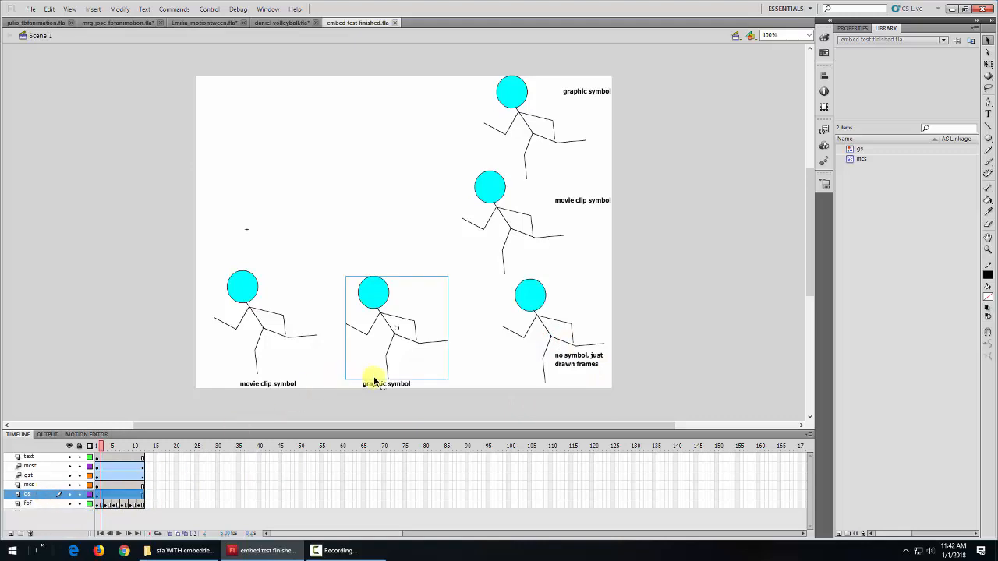
click(49, 485)
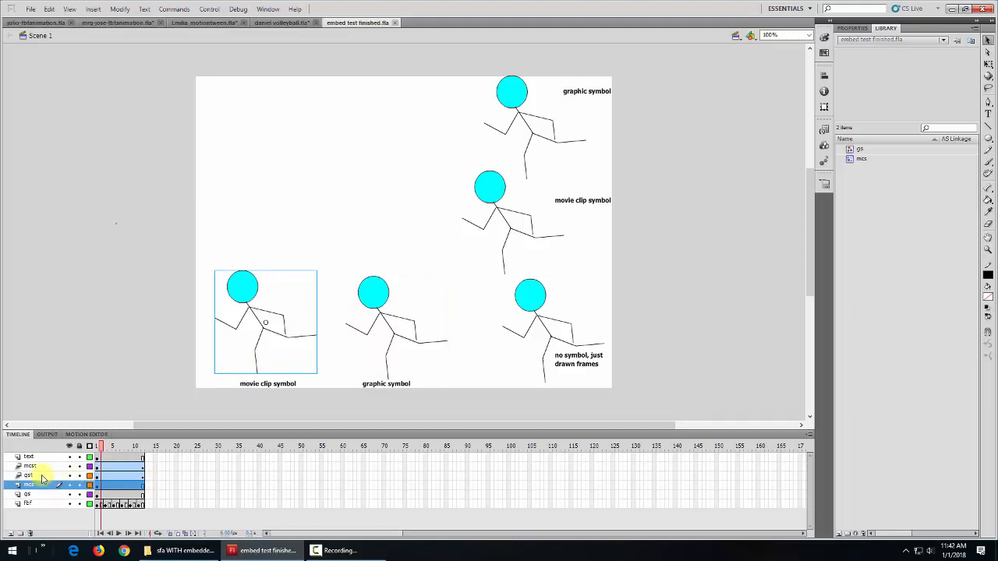
Compare the untweened graphic and movie clip runners on the gs and mcs layers at several frames, stopping at frame 6.
click(125, 494)
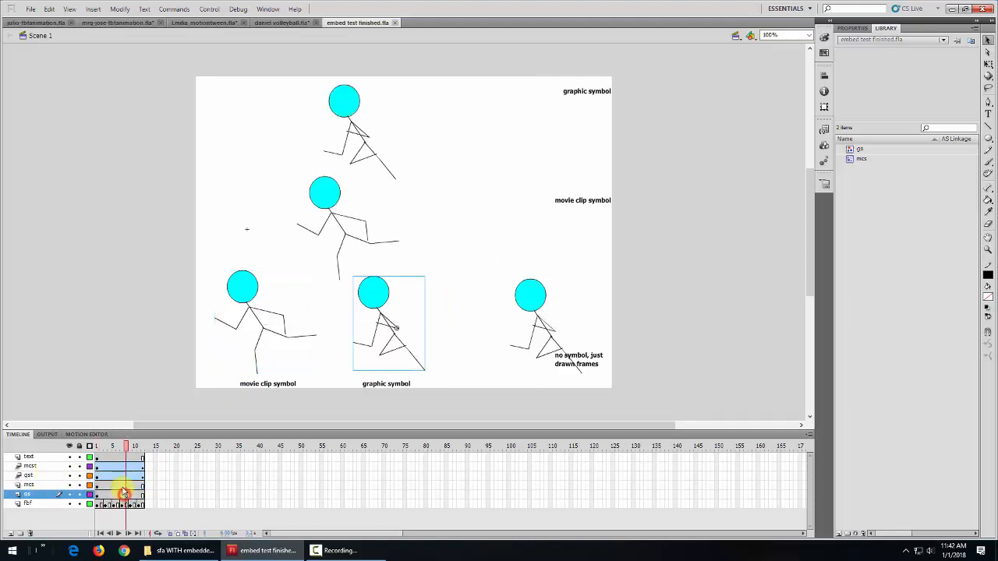
click(121, 487)
click(118, 496)
click(115, 486)
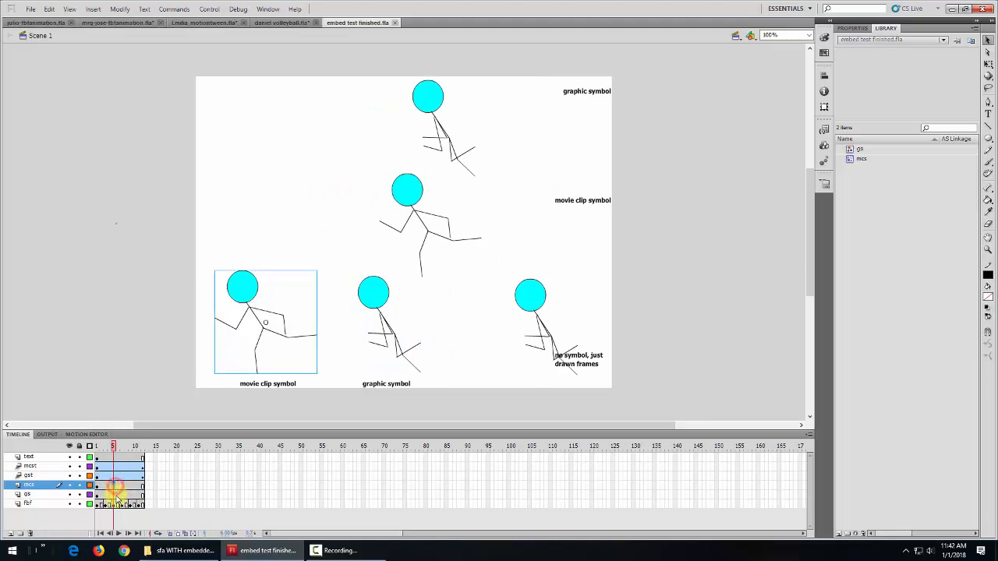
click(116, 496)
click(117, 446)
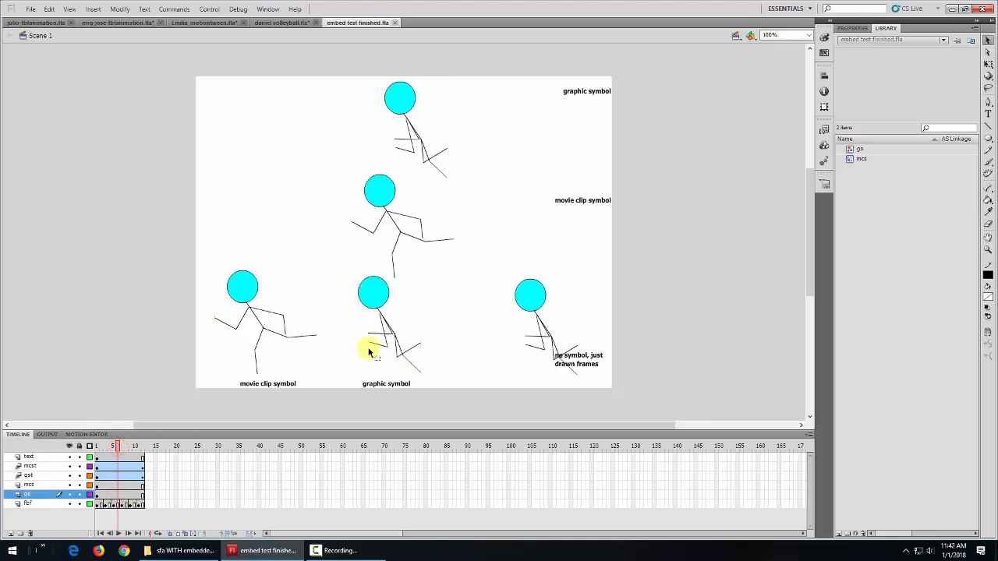
Examine the poses of the tweened and stationary graphic, movie clip and hand-drawn runners at frame 6.
click(32, 475)
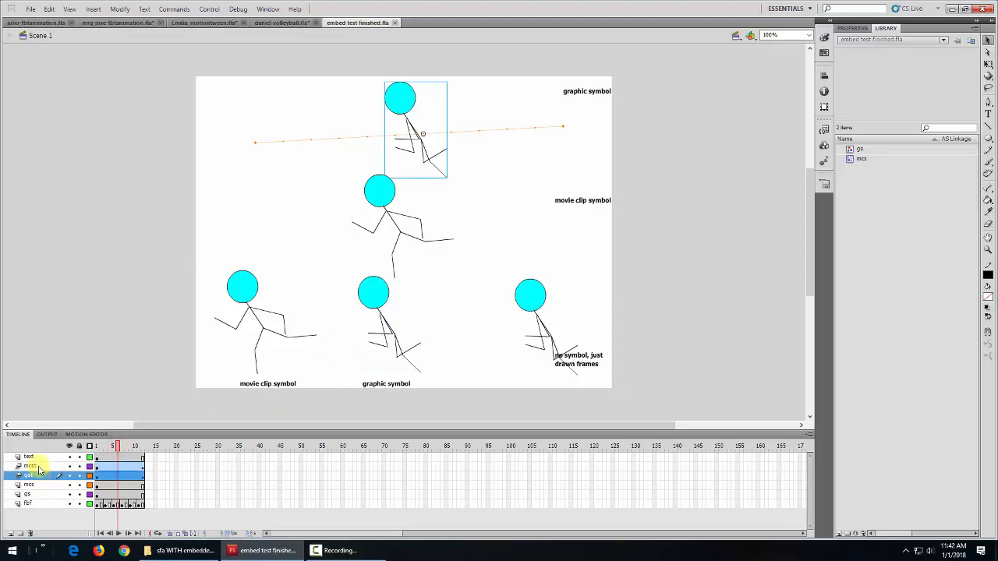
click(34, 466)
click(405, 113)
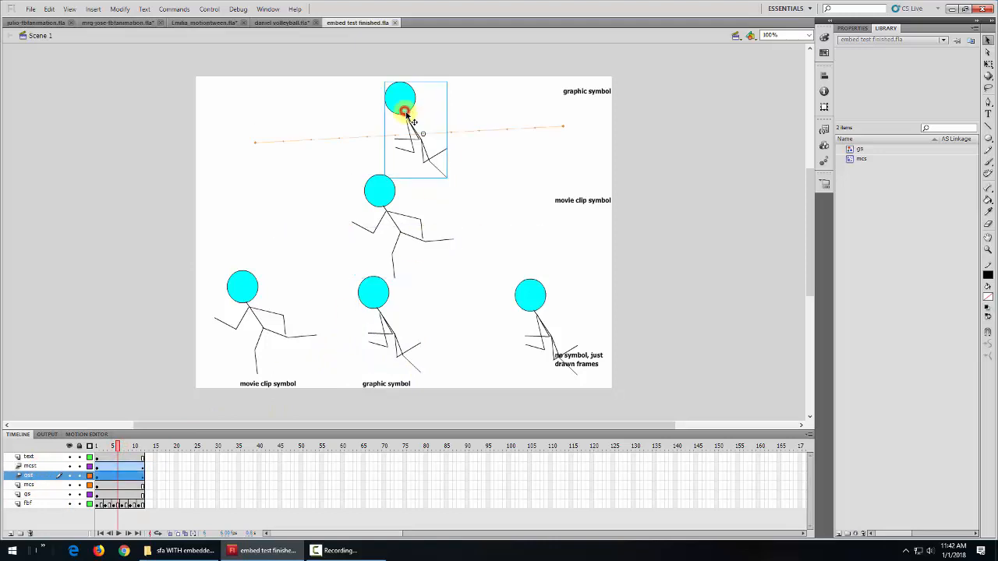
click(394, 215)
click(385, 305)
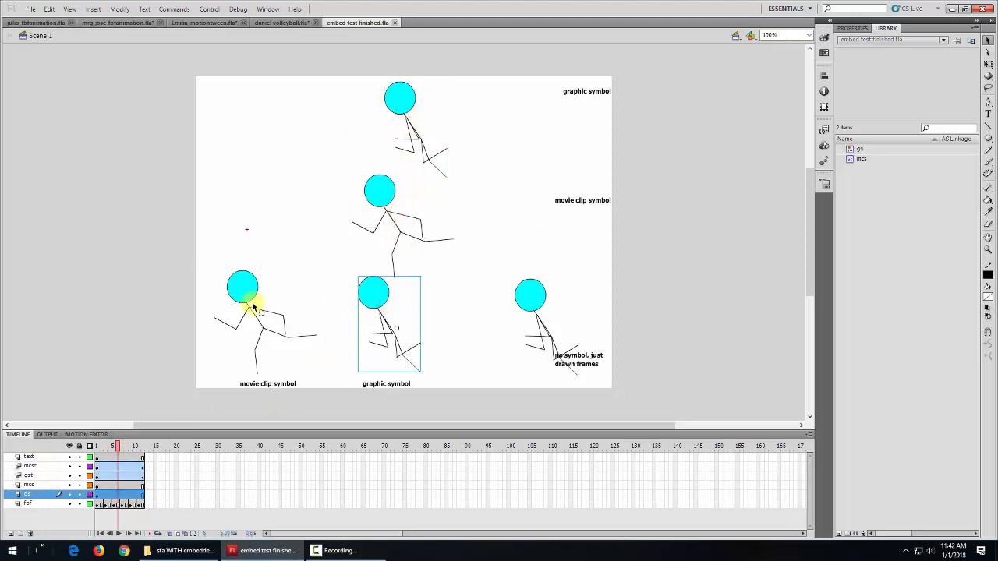
click(244, 302)
click(379, 310)
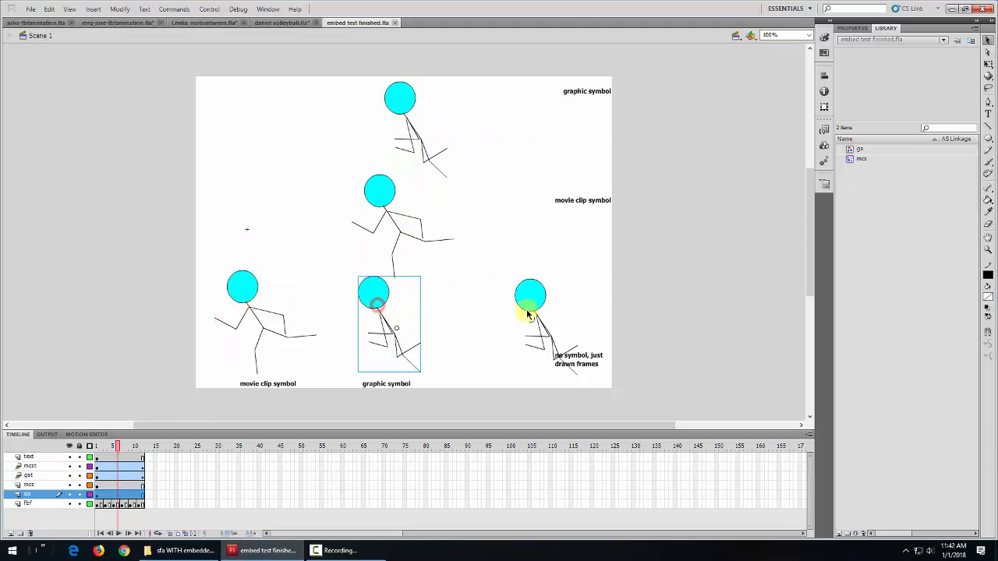
click(540, 299)
click(542, 341)
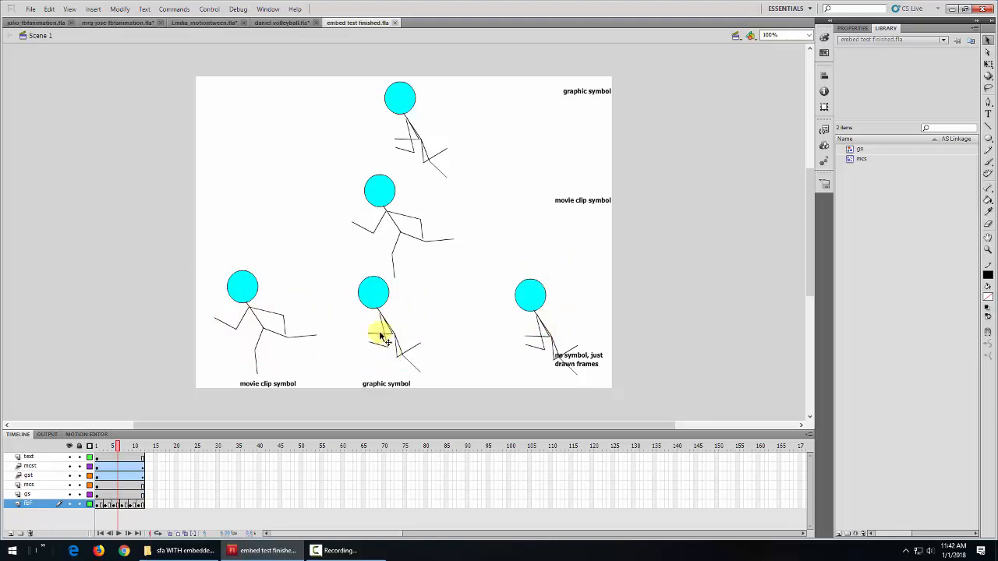
click(373, 290)
click(250, 293)
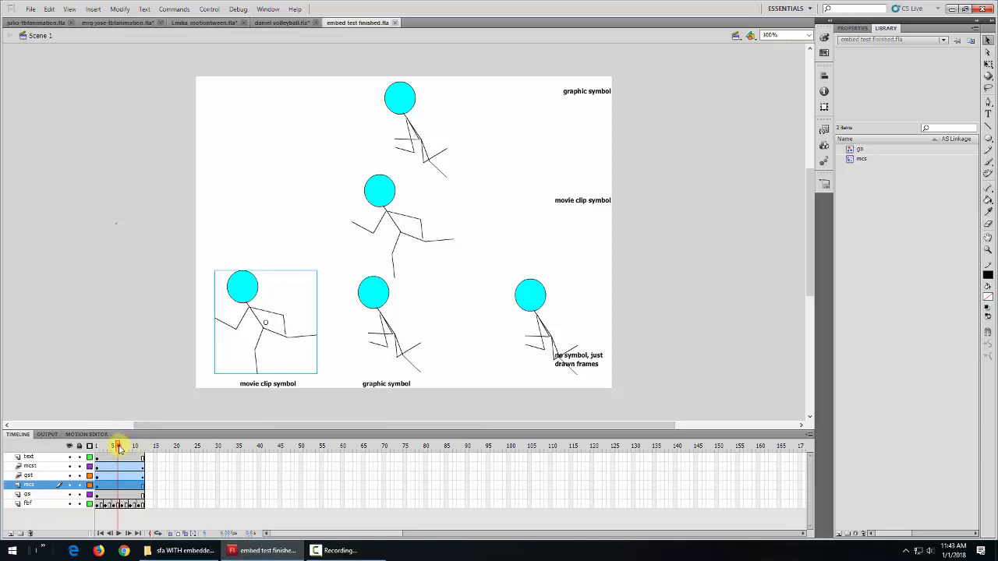
Scrub the five-runner timeline back to frame 1, then test the movie and close the preview.
mouse_move(119, 448)
mouse_down()
mouse_move(95, 444)
mouse_move(102, 446)
mouse_up()
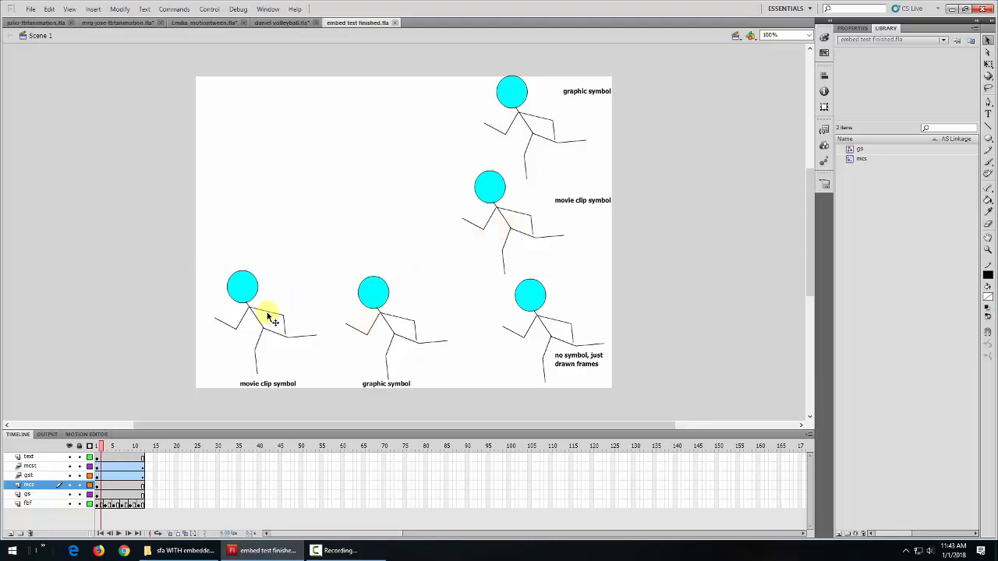
click(102, 446)
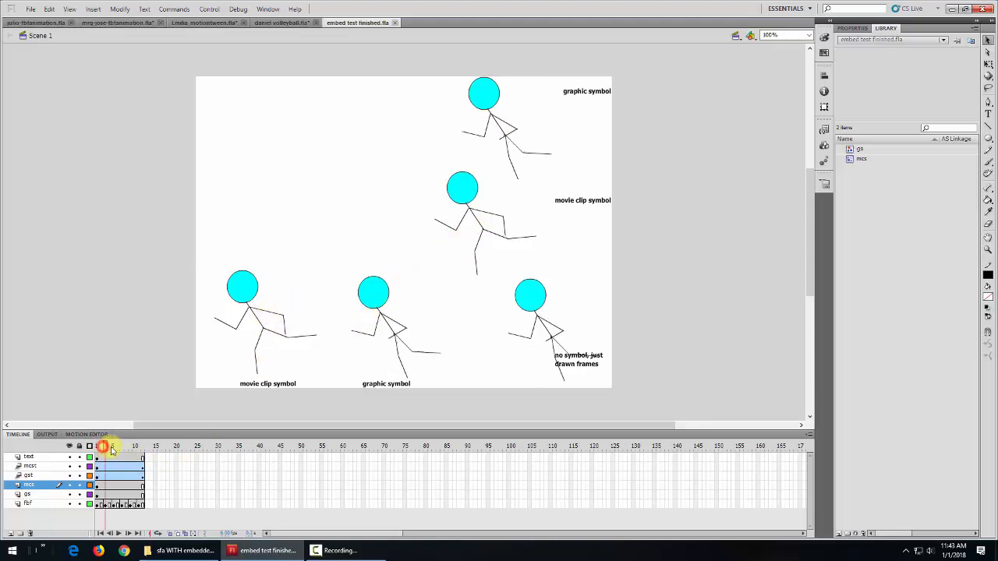
mouse_move(111, 449)
mouse_down()
mouse_move(138, 447)
mouse_move(97, 450)
mouse_up()
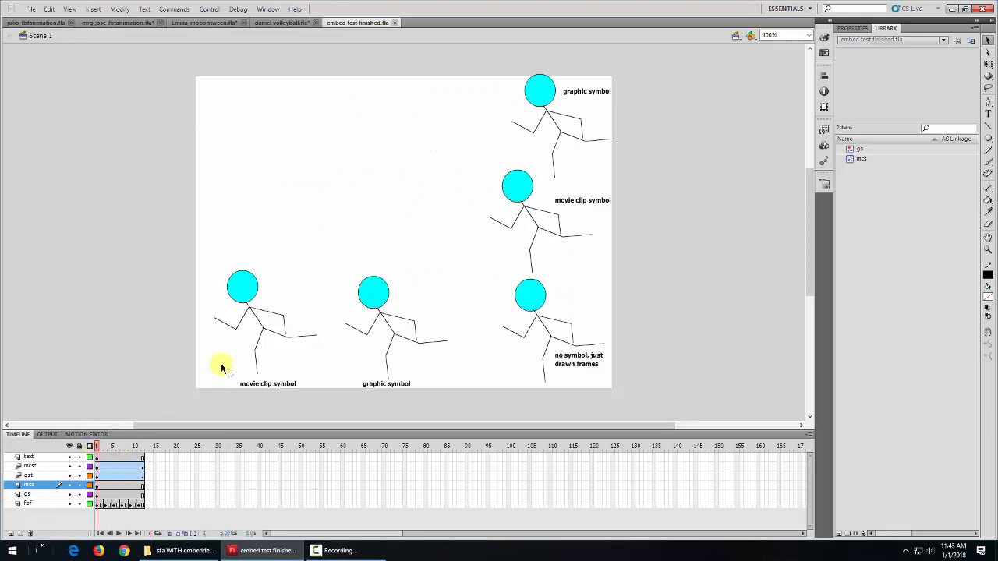
key(ctrl+Return)
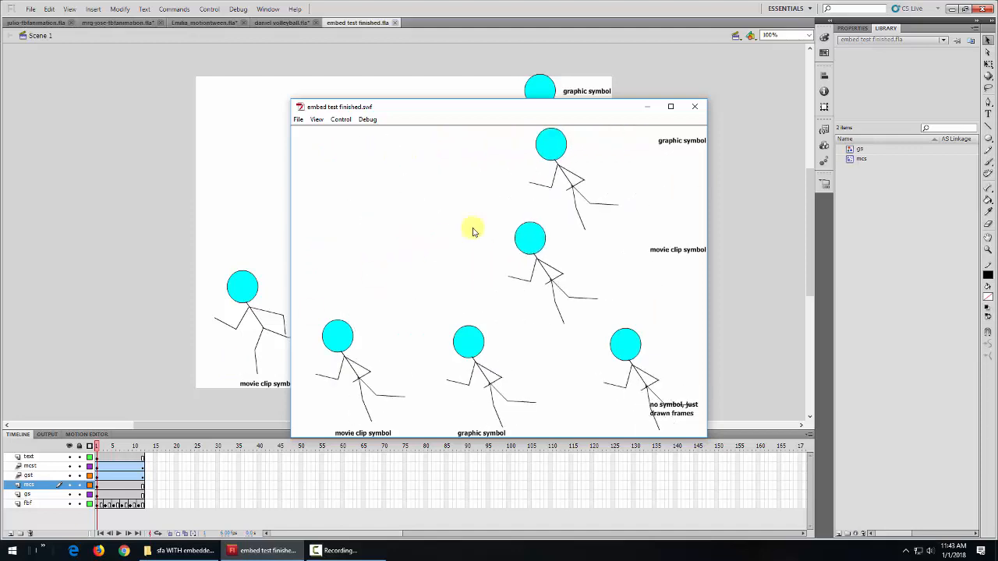
click(694, 106)
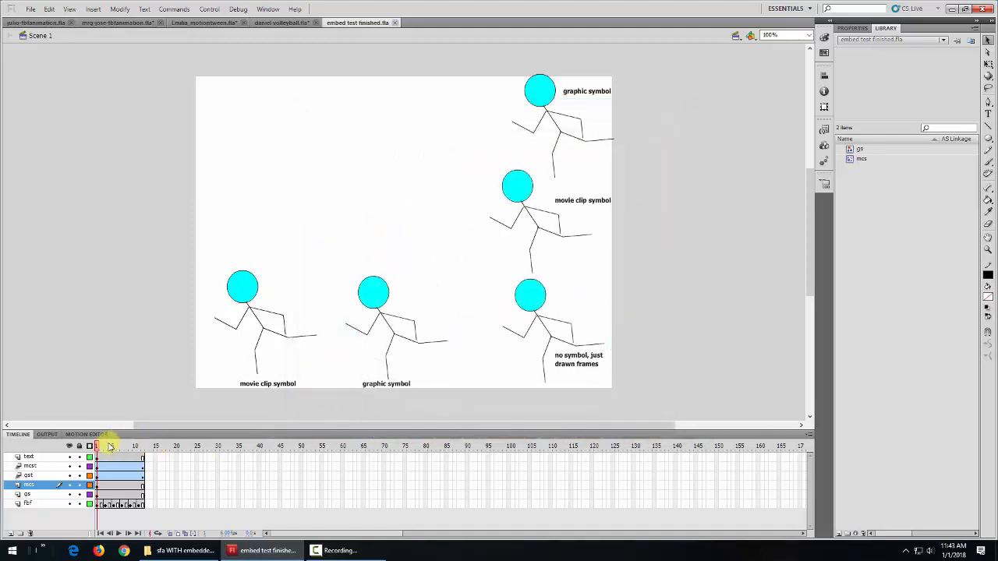
Scrub the five-runner timeline to frame 3, then scrub the daniel volleyball.fla timeline to frame 41 to compare their symbol animation.
mouse_move(95, 446)
mouse_down()
mouse_move(119, 447)
mouse_move(109, 447)
mouse_up()
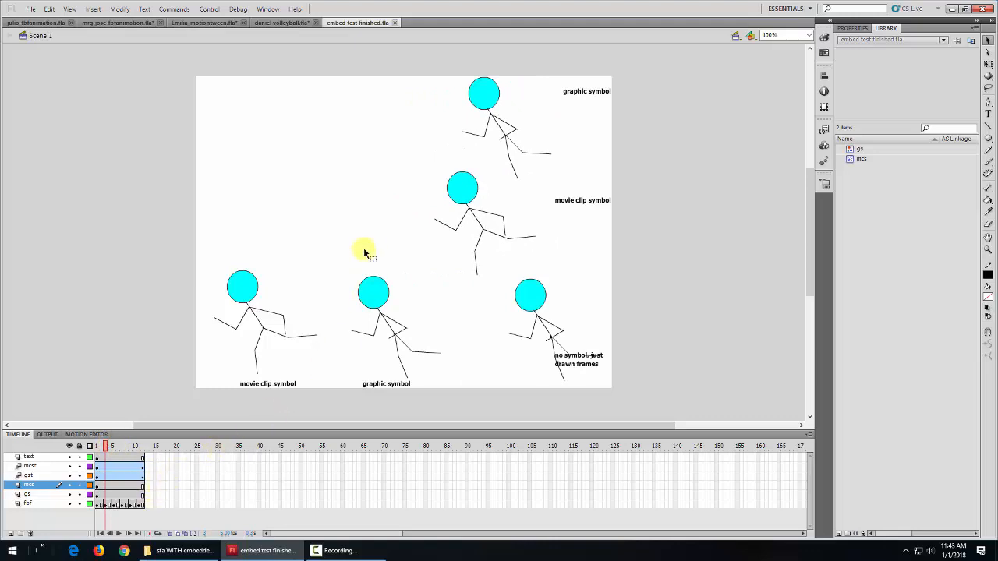
click(280, 23)
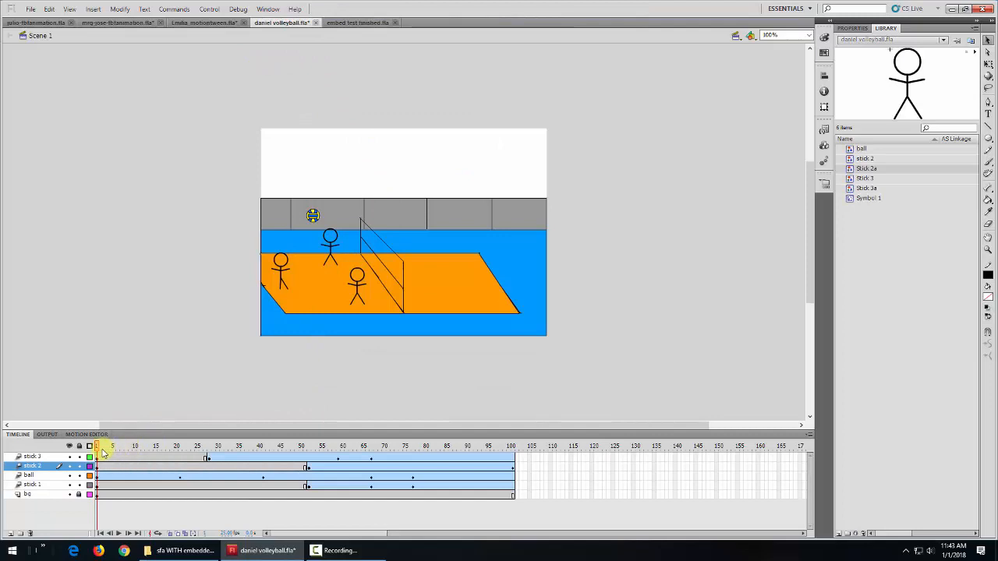
drag(103, 450, 263, 450)
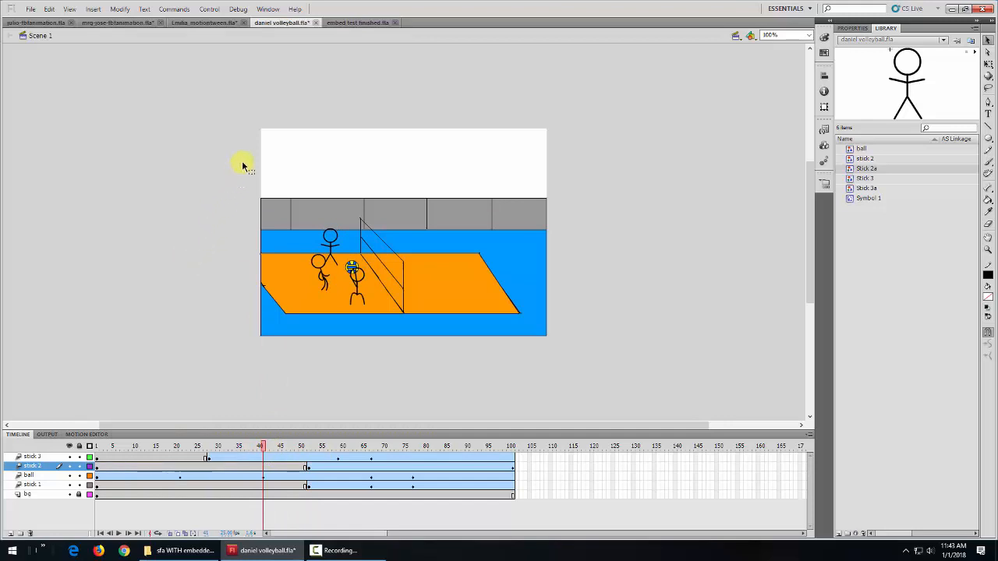
Return to embed test finished.fla and examine the instance properties of the tweened movie clip runner and the tweened graphic runner.
click(339, 23)
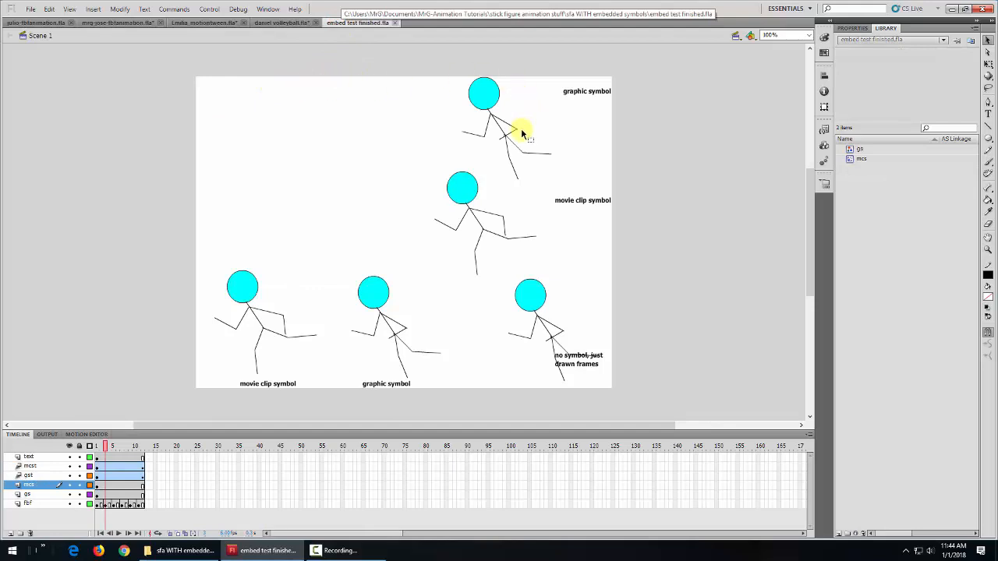
click(470, 201)
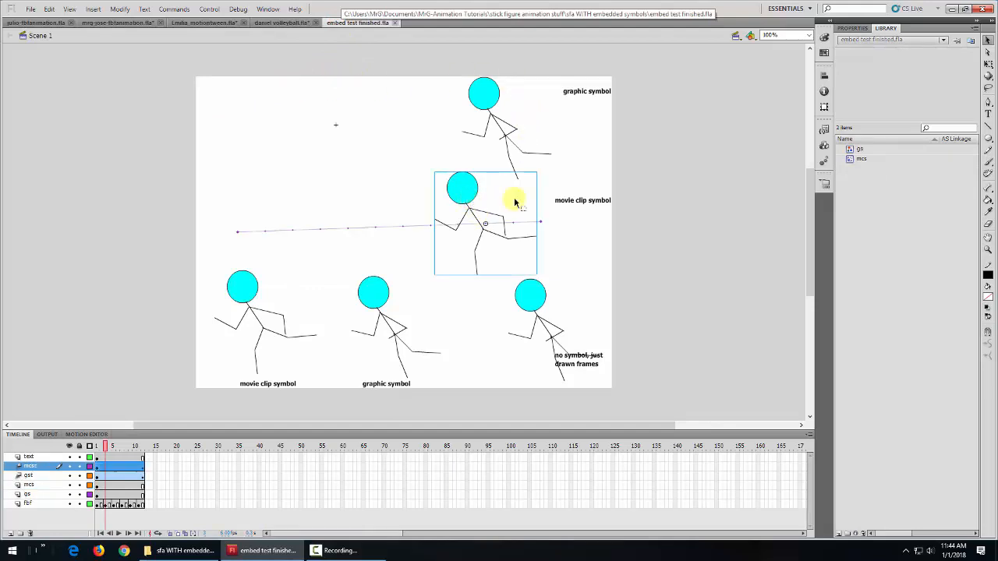
click(854, 29)
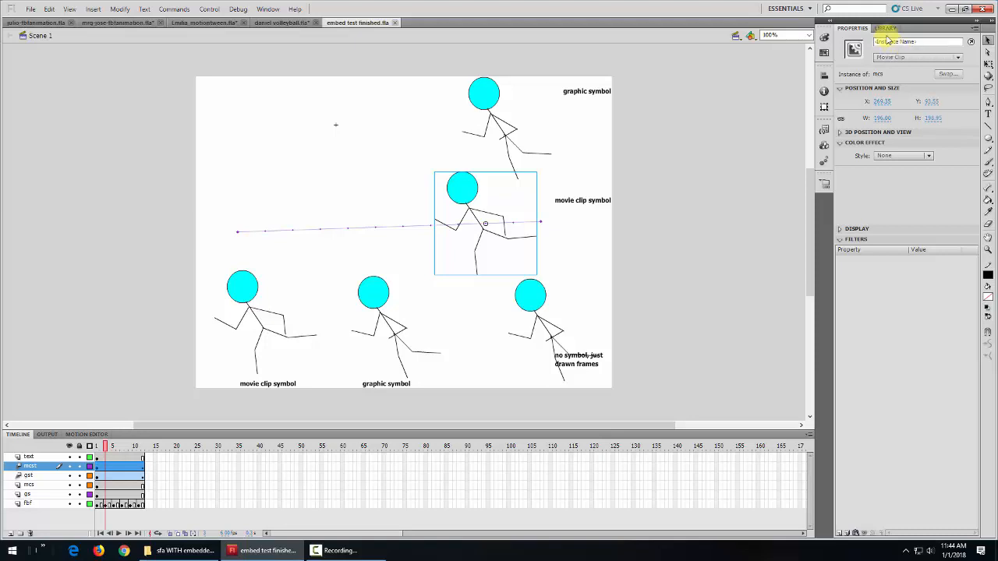
click(499, 121)
click(499, 121)
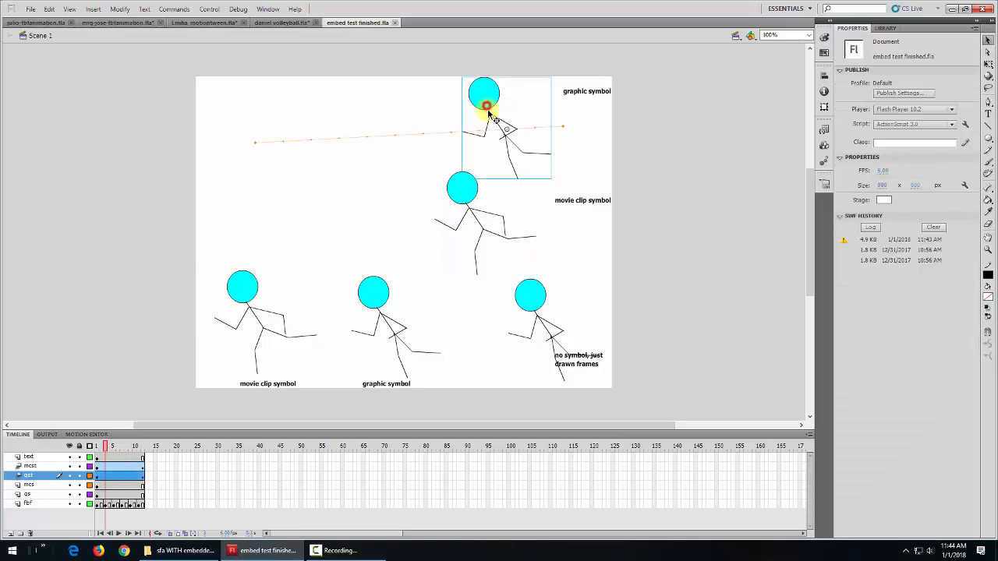
Compare the tweened movie clip's instance name setting with the tweened graphic's looping options, then switch back to daniel volleyball.fla.
mouse_move(104, 444)
mouse_down()
mouse_move(118, 447)
mouse_move(99, 447)
mouse_move(109, 446)
mouse_up()
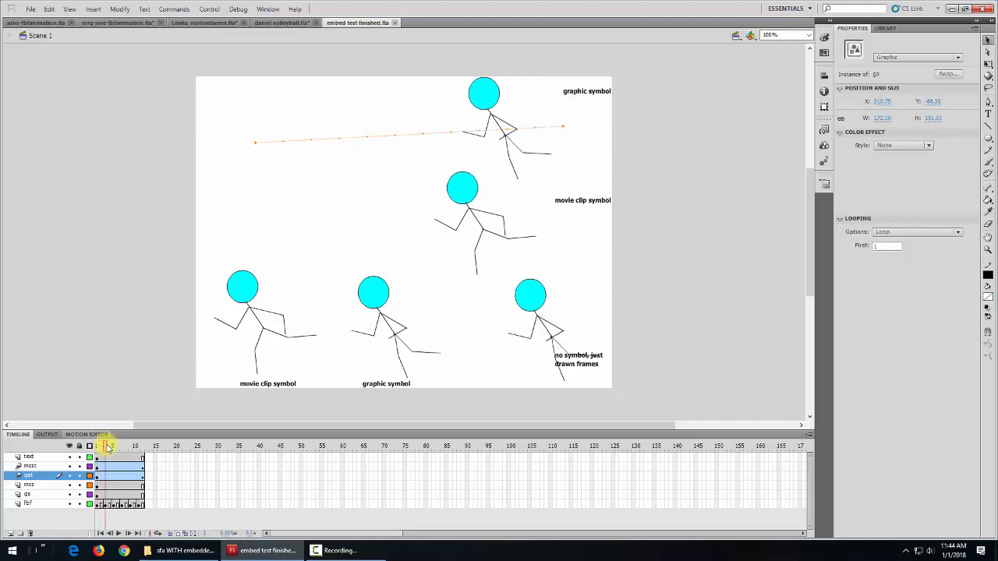
click(467, 198)
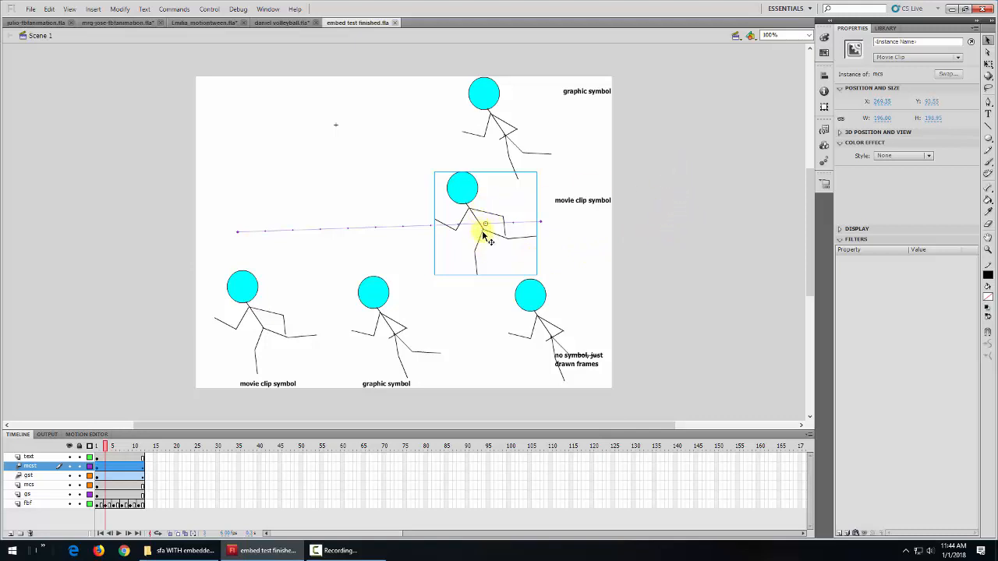
click(895, 42)
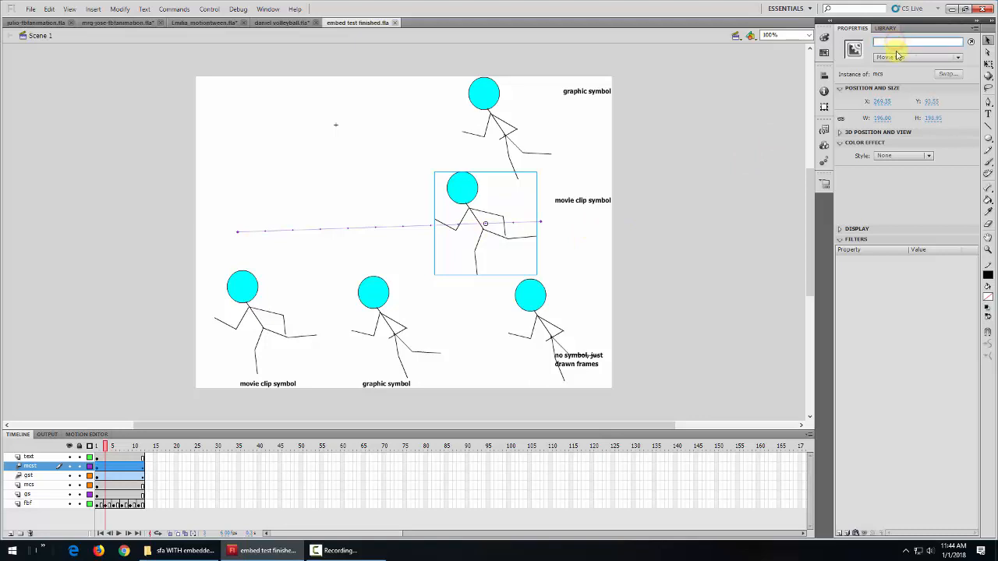
click(490, 108)
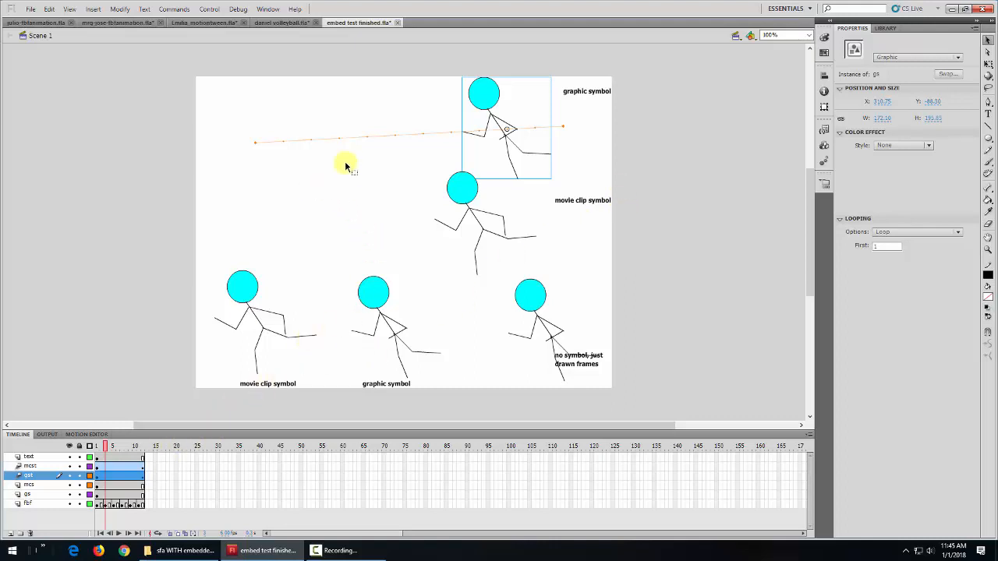
click(273, 21)
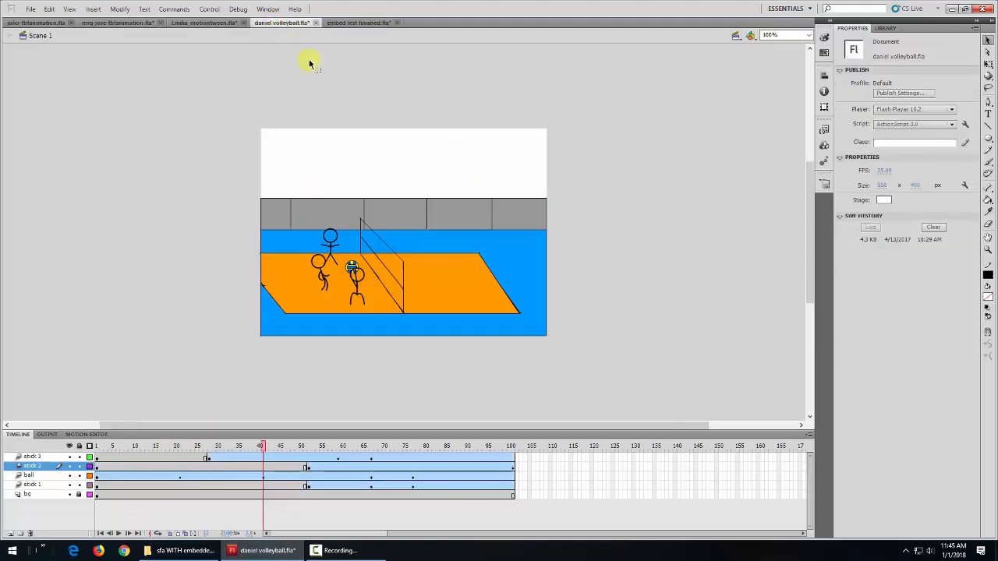